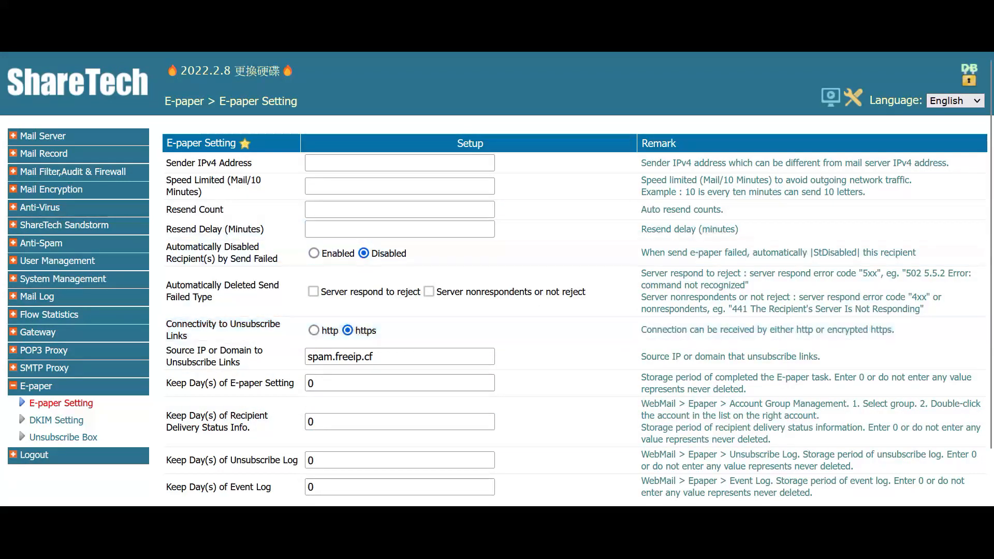
- Enter 192.168.10.10 as the E-paper Sender IPv4 Address
left_click(389, 164)
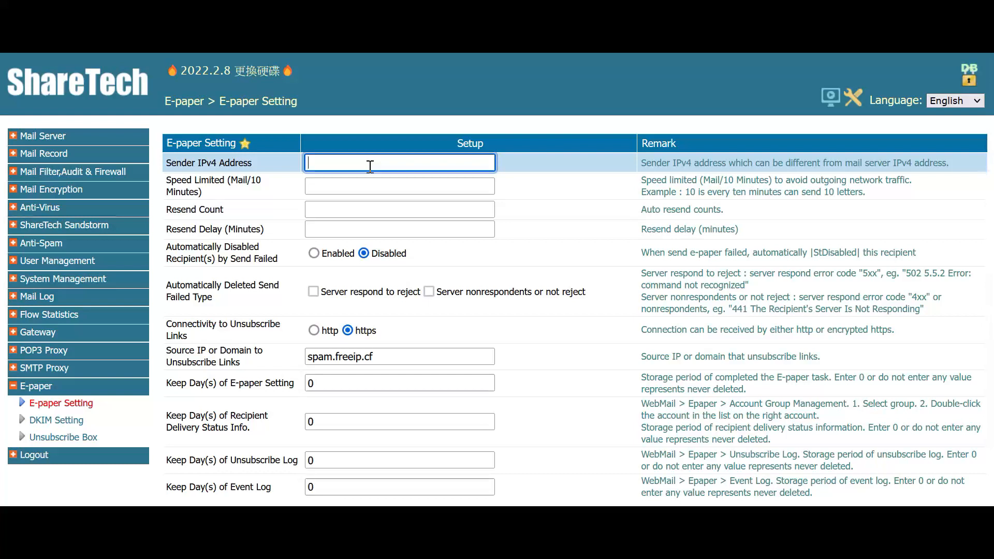
type("192")
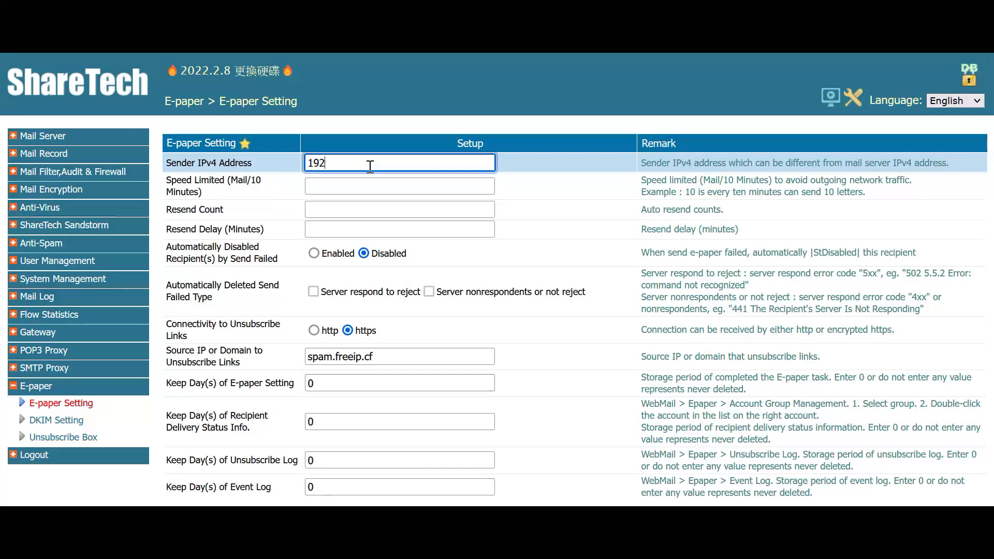
type(".168.10.10")
left_click(357, 187)
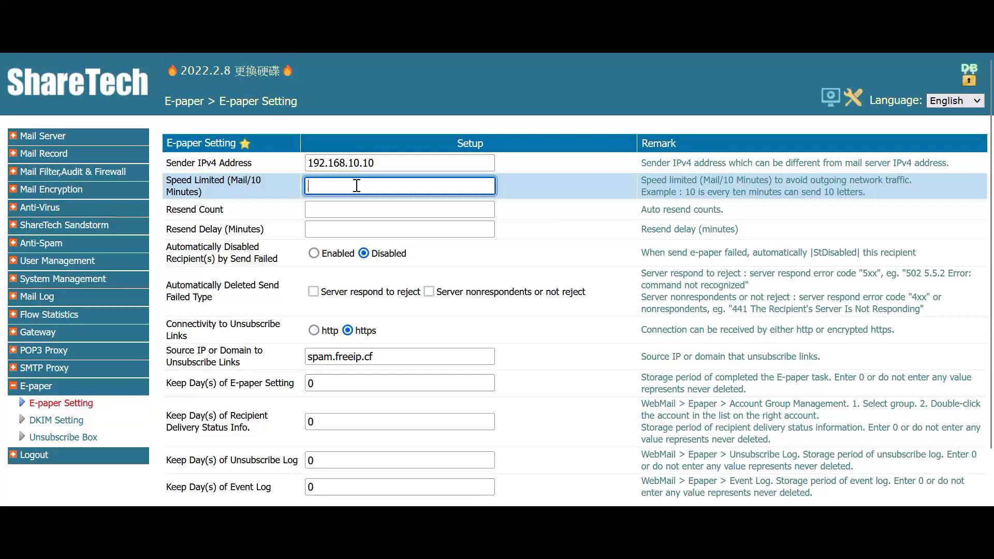
- Highlight the per-10-minutes speed limit label and step through the resend count and delay fields
left_click_drag(250, 180, 238, 202)
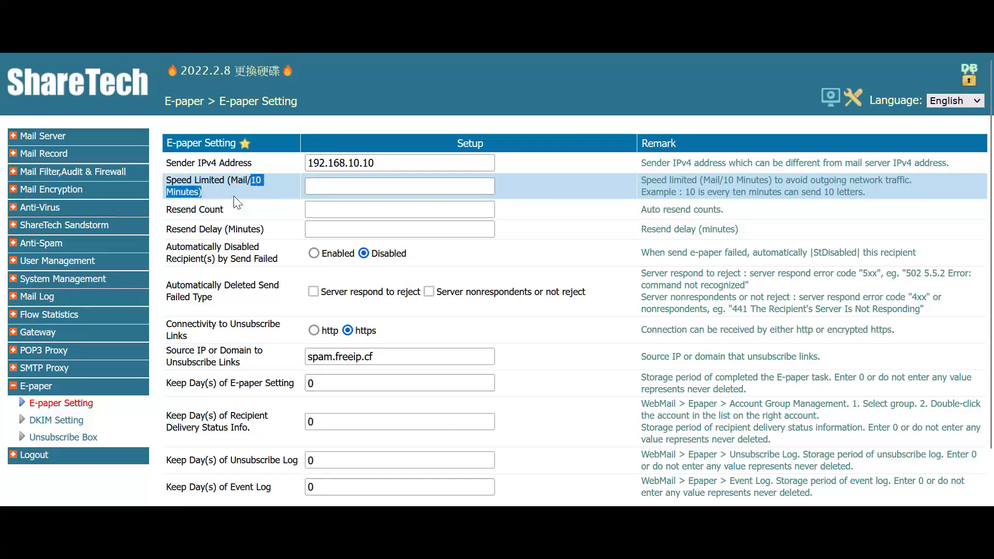
left_click(209, 194)
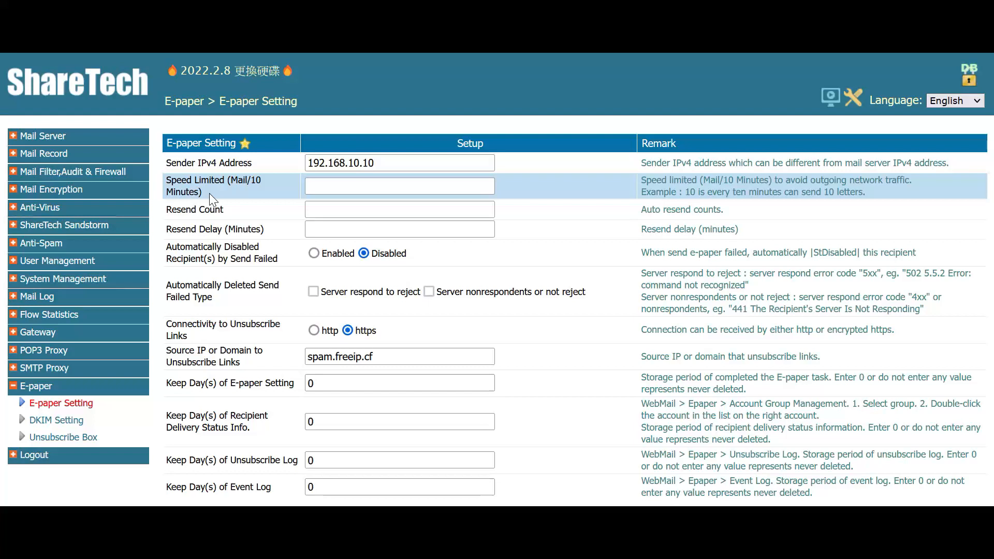
left_click(335, 212)
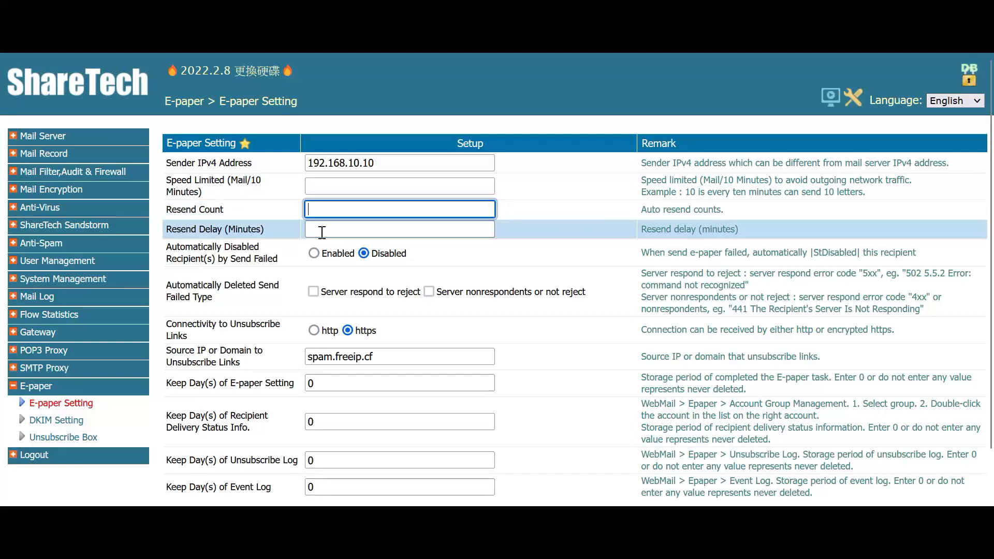
left_click(322, 233)
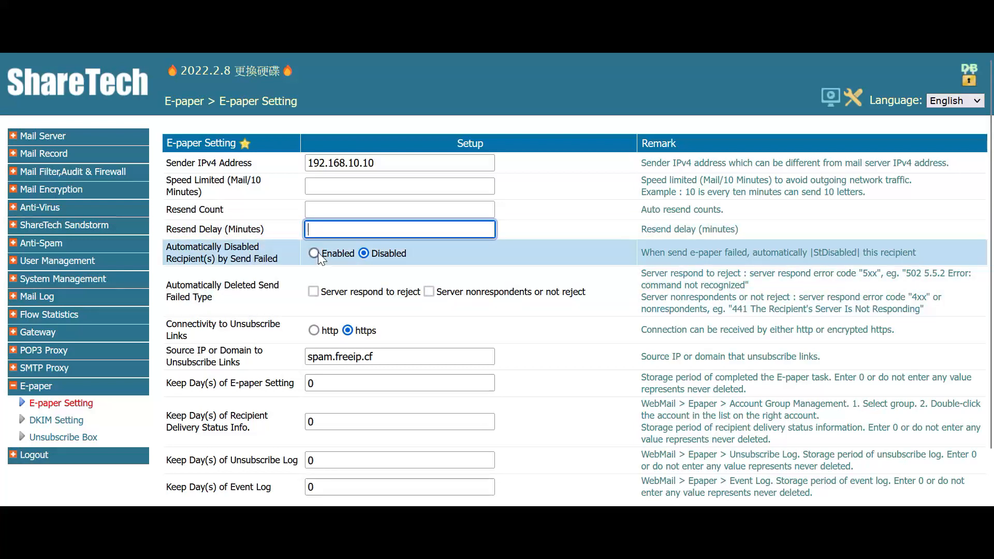
- Enable Automatically Disabled Recipient(s) by Send Failed, leaving the auto-delete options unset
left_click(314, 253)
left_click_drag(166, 248, 262, 248)
left_click(261, 247)
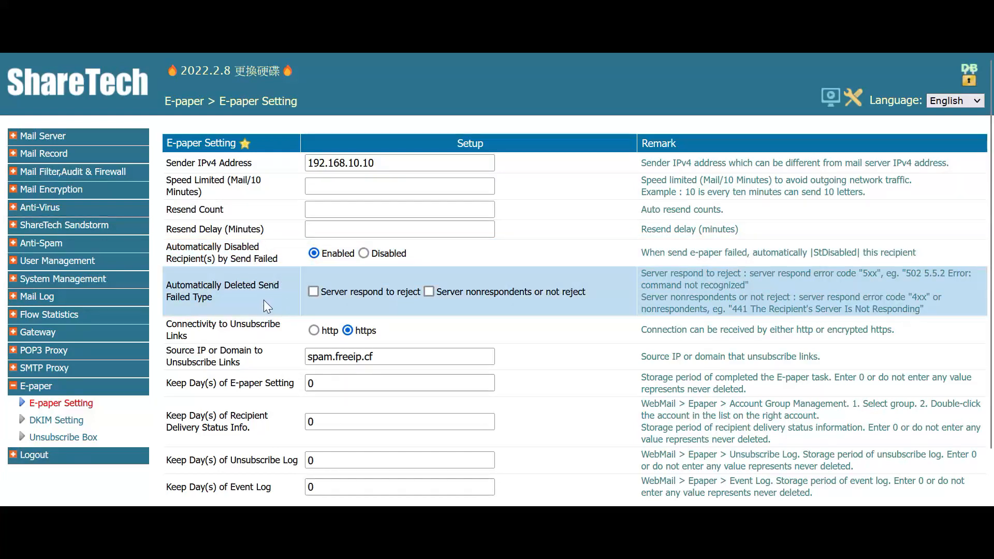
left_click_drag(168, 290, 257, 286)
left_click(256, 286)
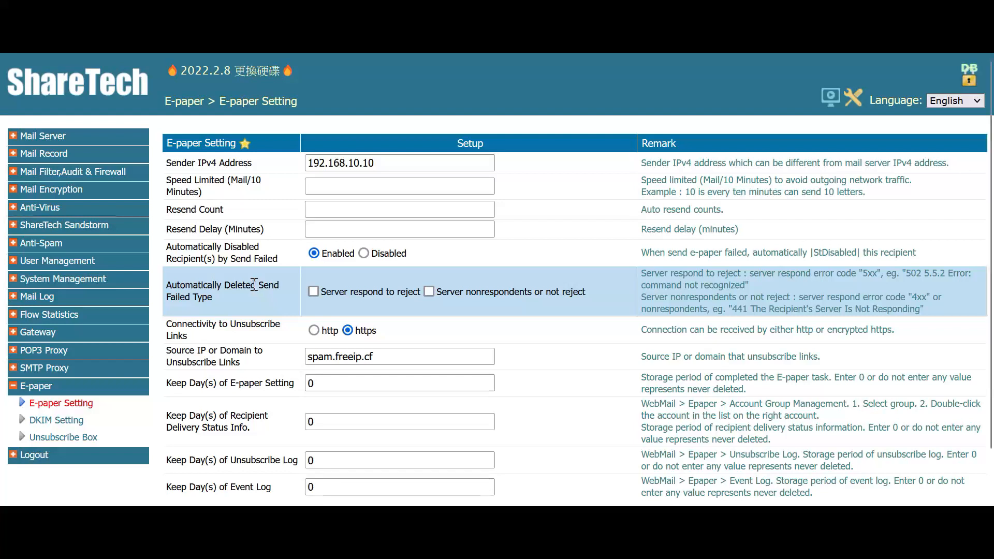
scroll(429, 294, "down", 1)
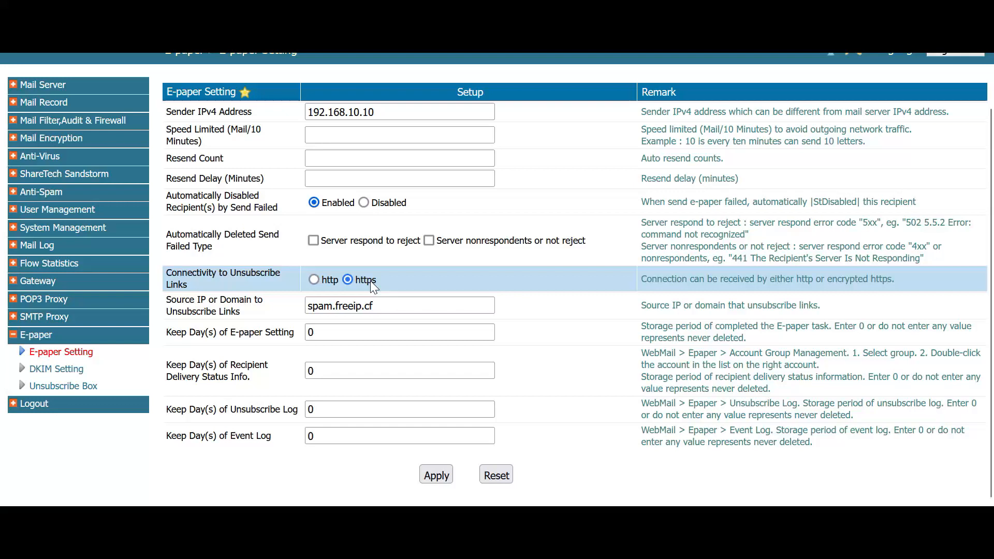
left_click(351, 305)
left_click(350, 304)
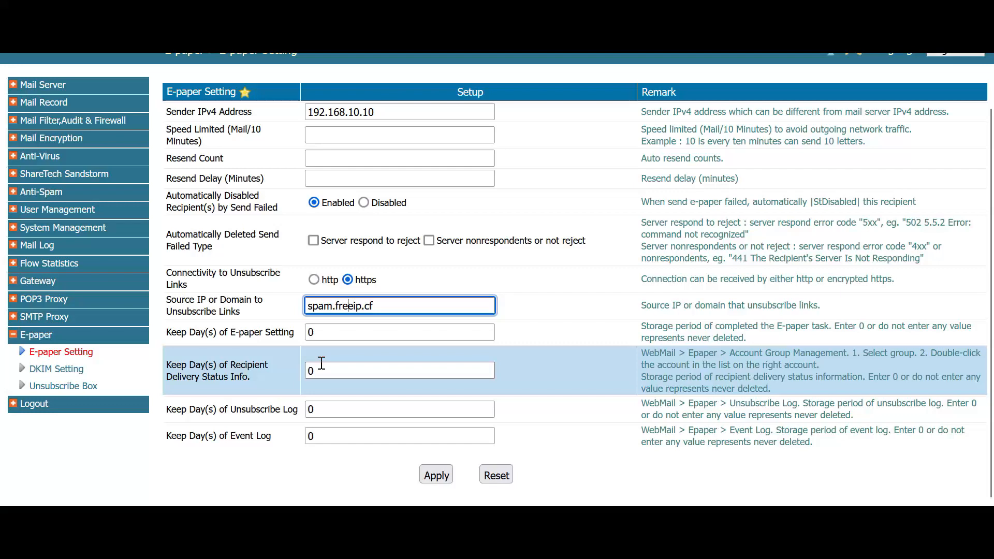
left_click(339, 330)
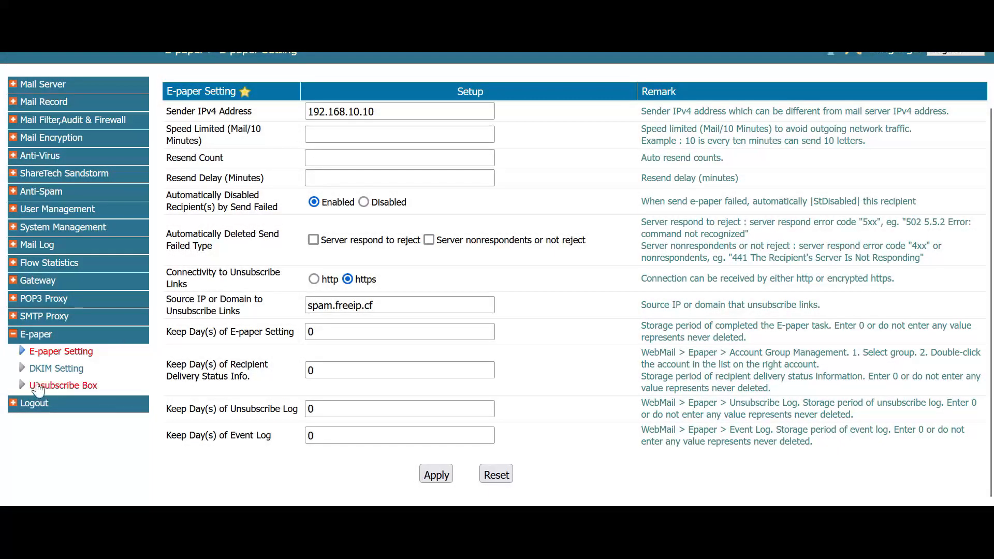
- Open E-paper DKIM Setting and highlight the local domain DKIM list heading
left_click(52, 369)
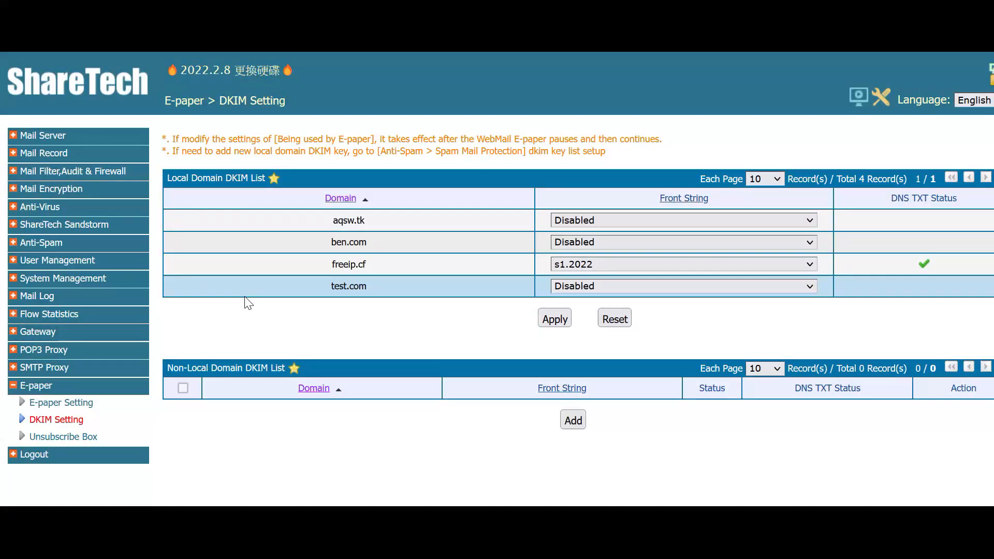
left_click_drag(172, 178, 208, 177)
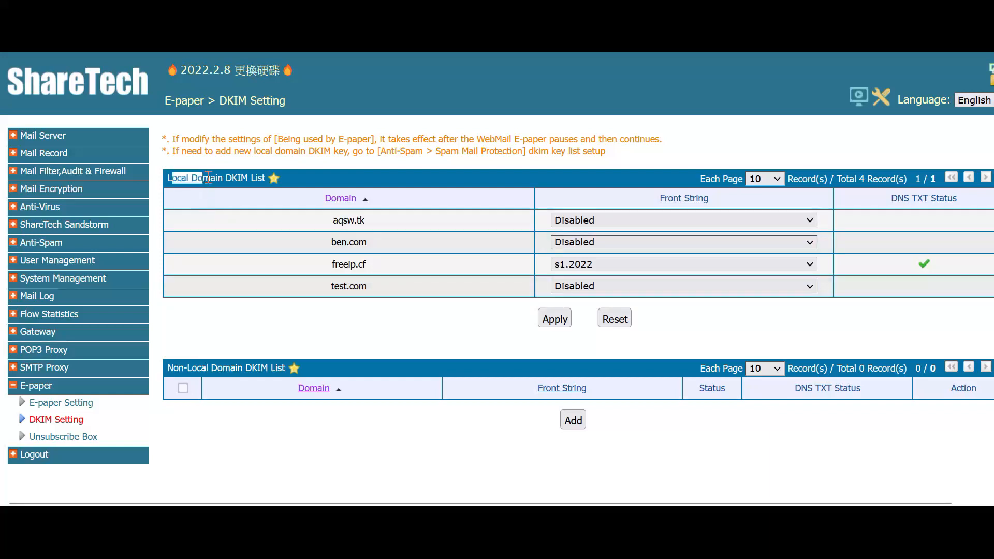
left_click(209, 178)
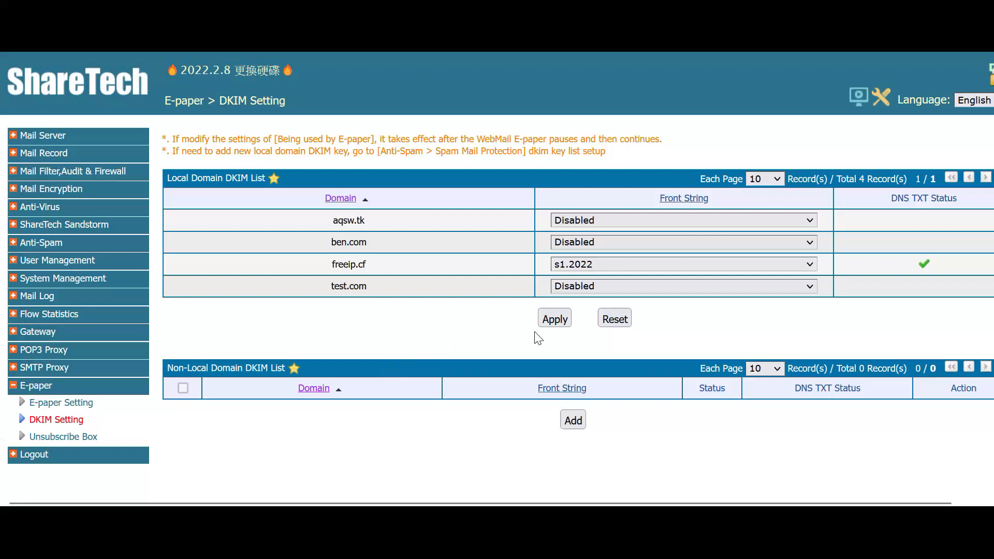
- Inspect the DKIM front-string choices for freeip.cf and ben.com
left_click(611, 266)
left_click(593, 244)
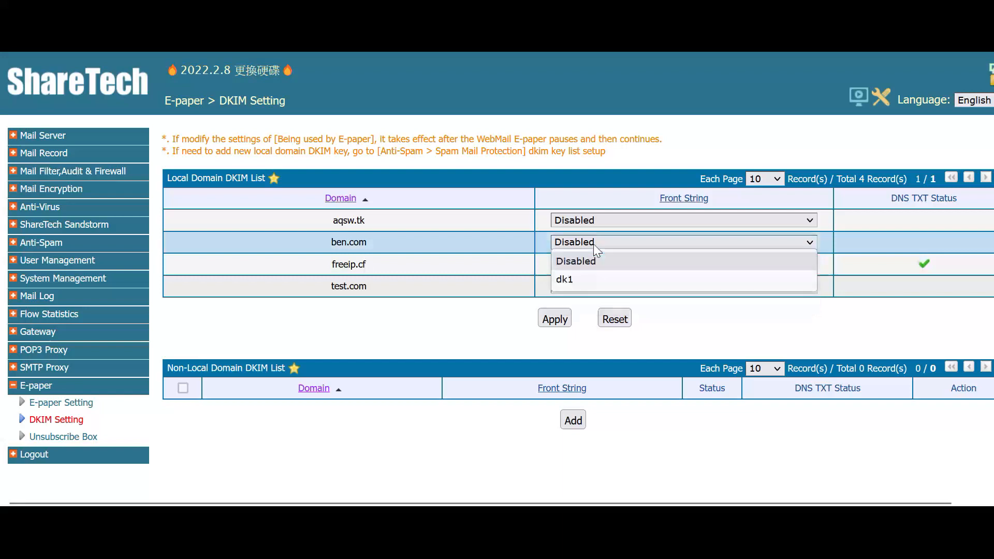
left_click_drag(369, 246, 323, 247)
left_click(381, 247)
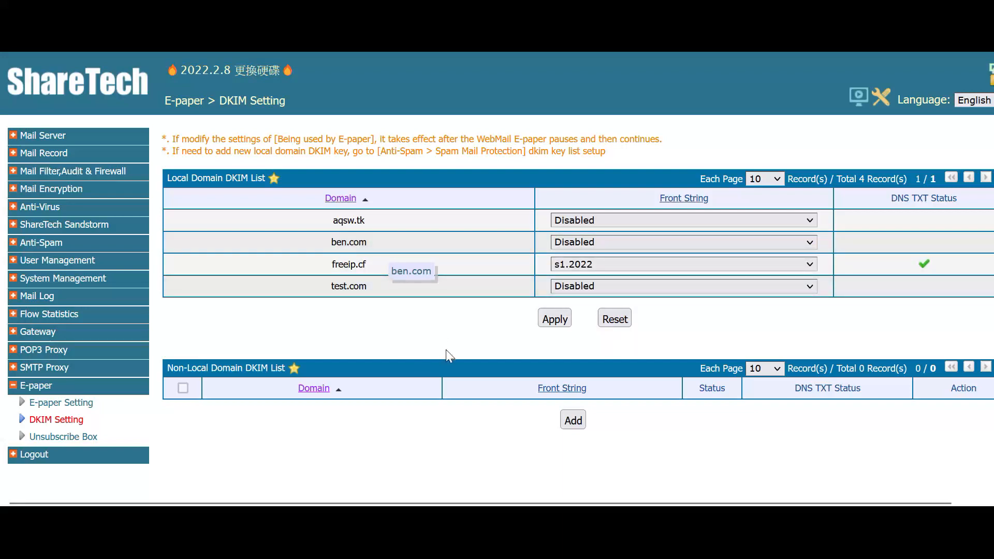
left_click(574, 418)
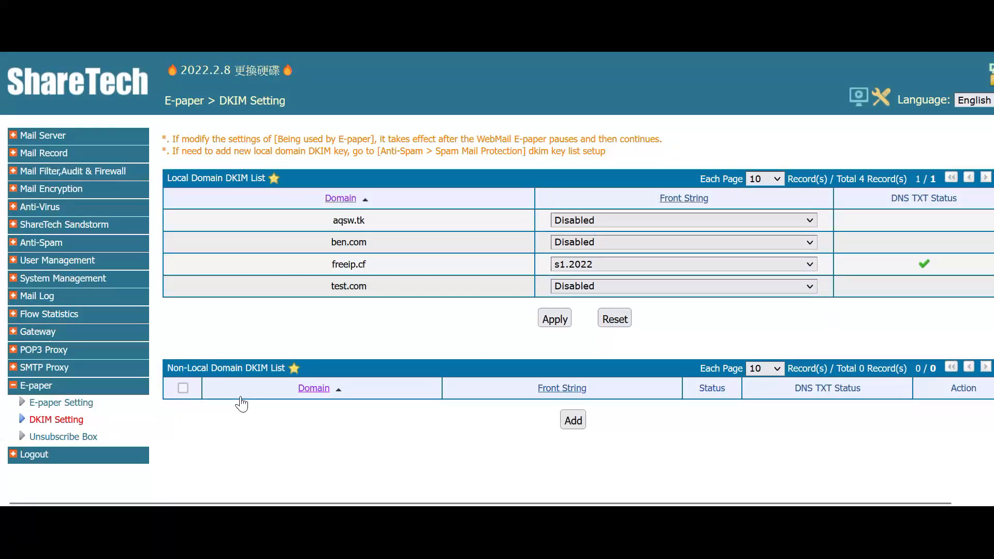
- On the Unsubscribe Box page, switch the box type to mailboxes designated by the manager
left_click(102, 439)
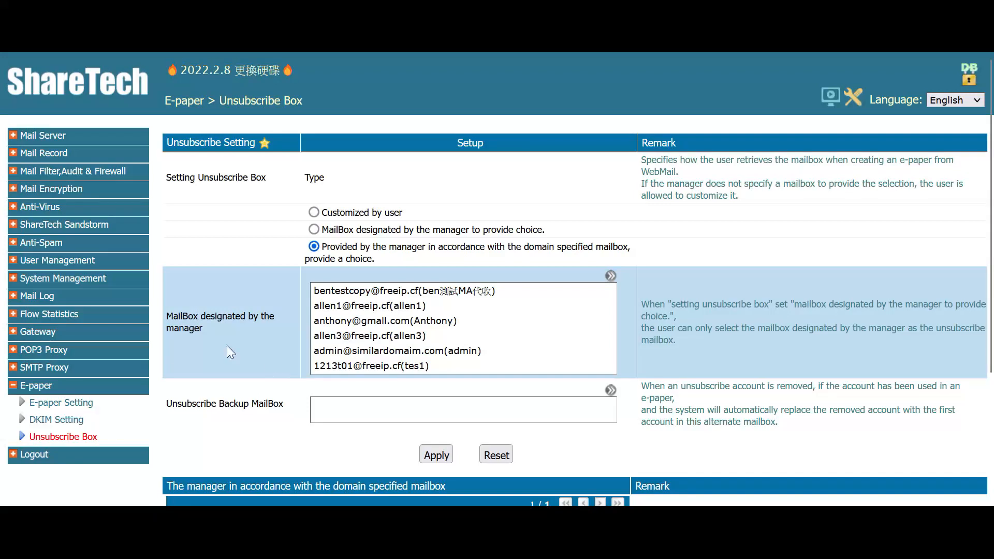
left_click_drag(165, 143, 282, 151)
left_click(282, 151)
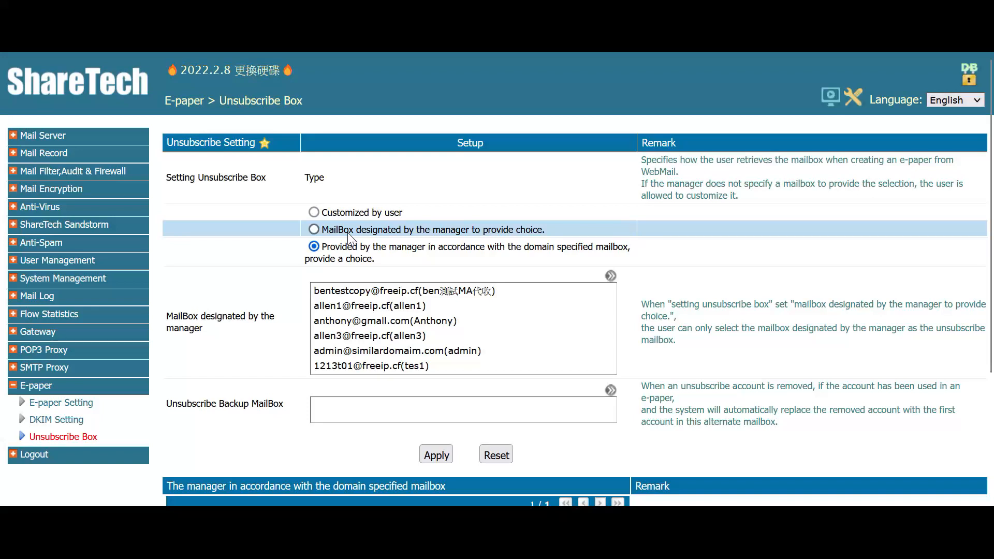
left_click(353, 213)
left_click(398, 231)
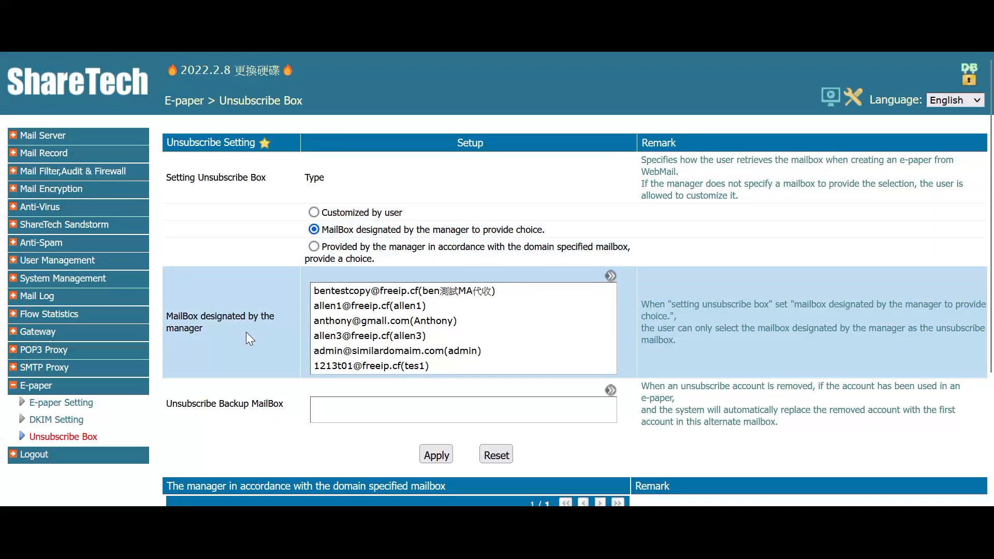
- Scroll through the Unsubscribe Box page, then go to User Management Basic Setup
scroll(369, 342, "down", 3)
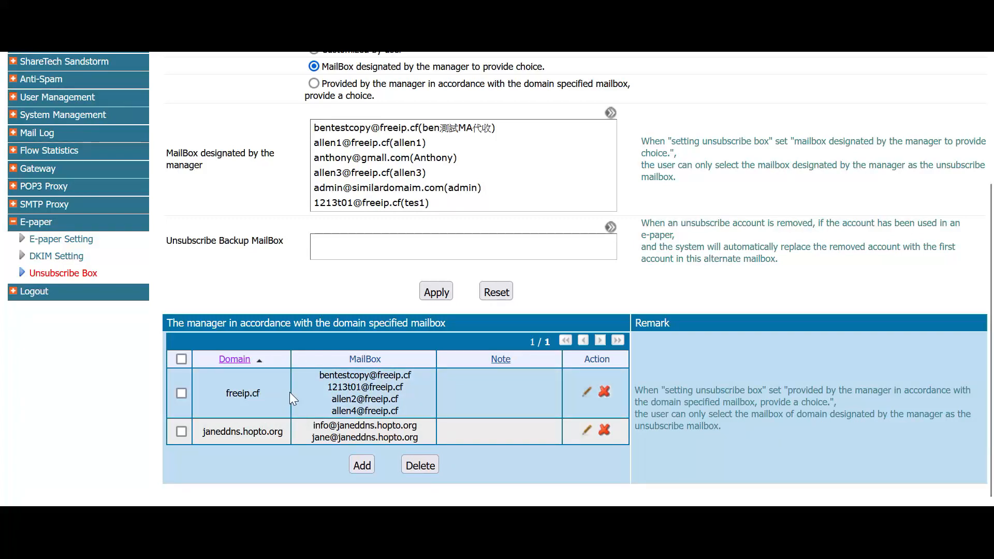
scroll(396, 399, "up", 3)
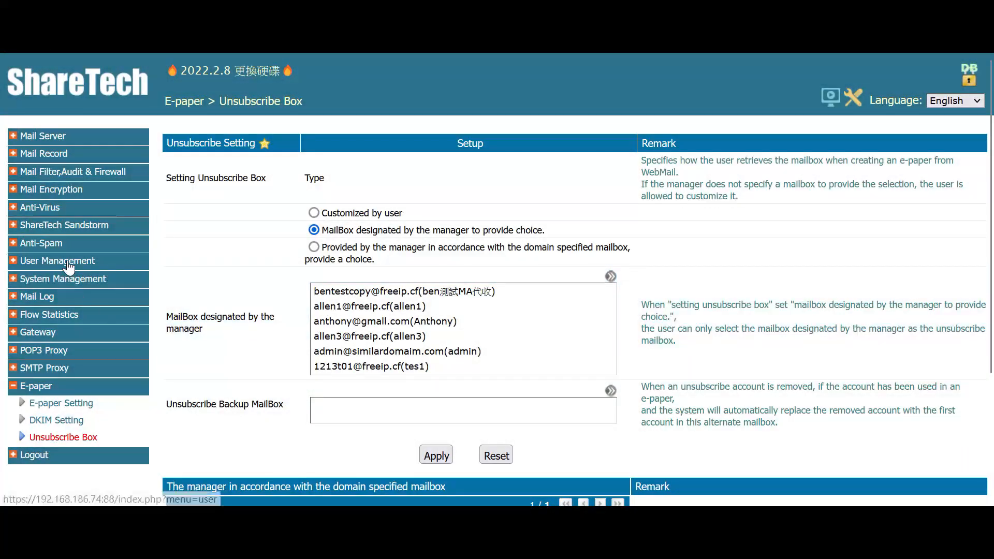
left_click(68, 262)
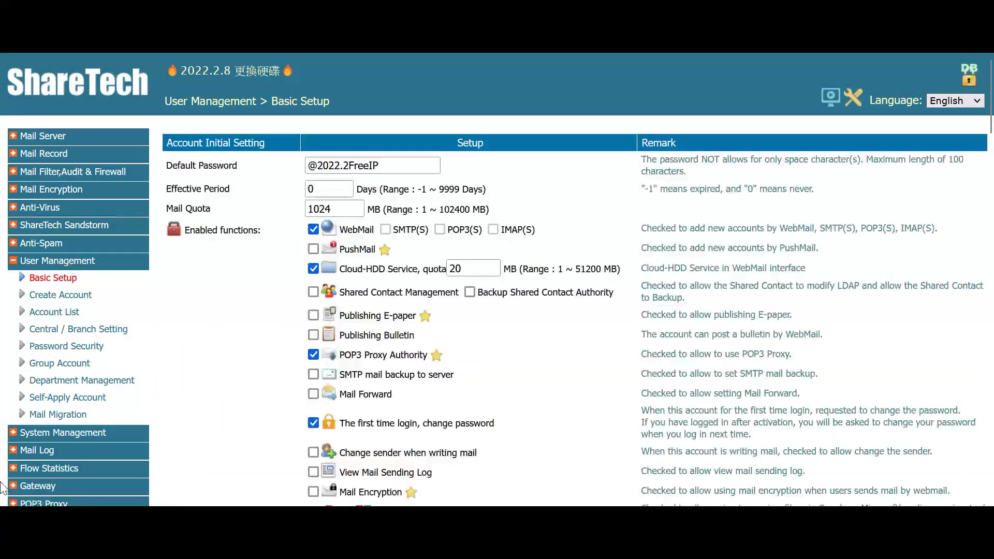
- Open the Account List and go to page 2 of the accounts
left_click(63, 314)
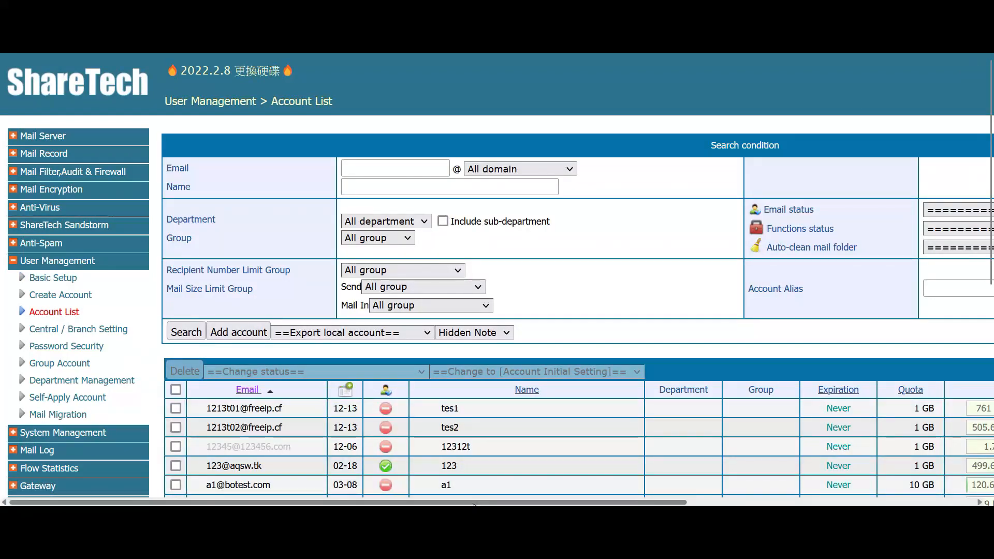
scroll(770, 483, "right", 6)
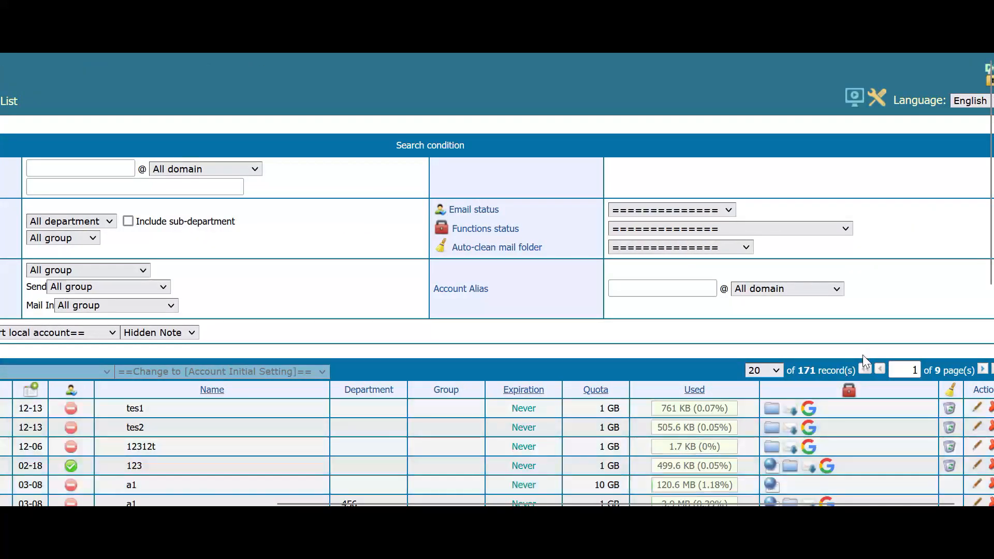
left_click_drag(896, 503, 993, 456)
left_click(958, 370)
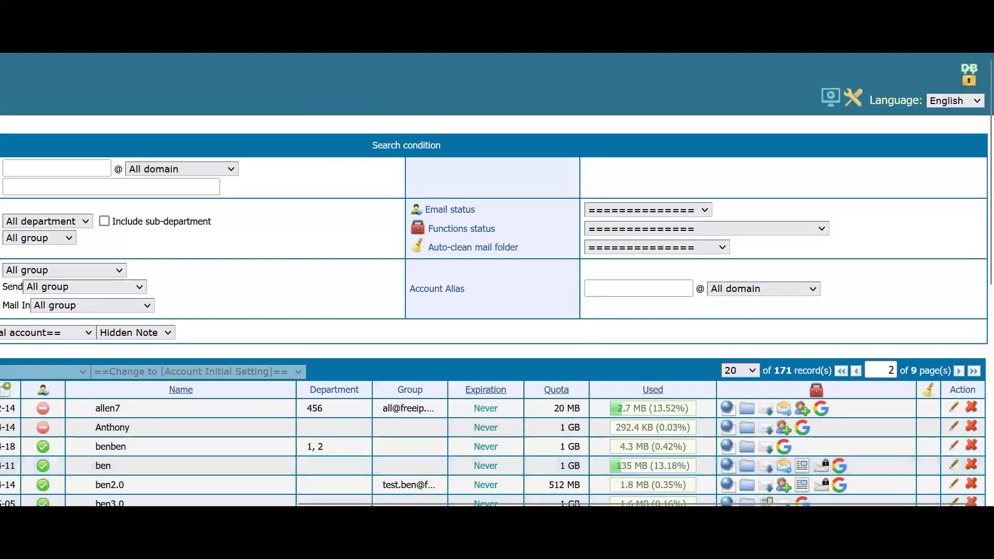
- Tick the sixth account on page 2 and open its edit form
scroll(286, 462, "down", 2)
left_click_drag(311, 503, 98, 501)
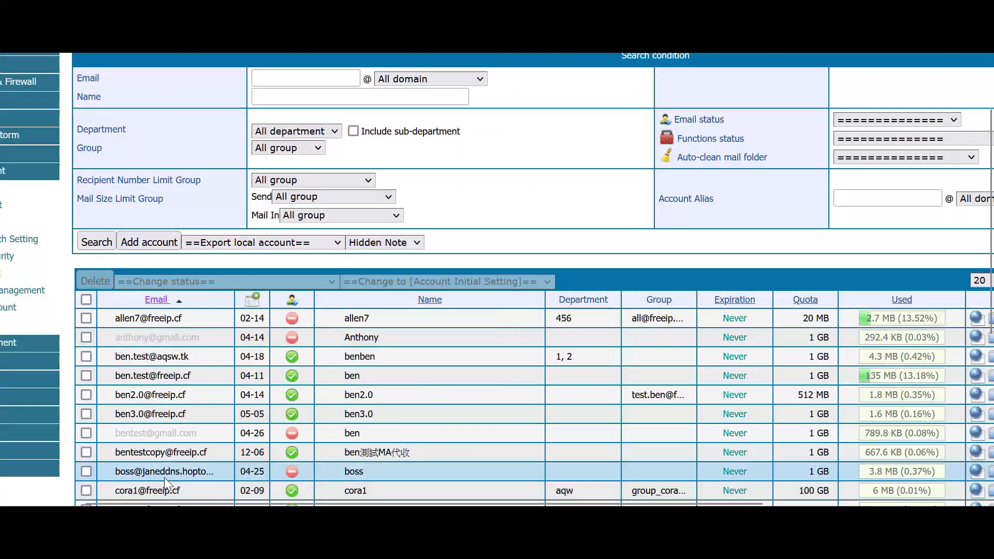
left_click(86, 414)
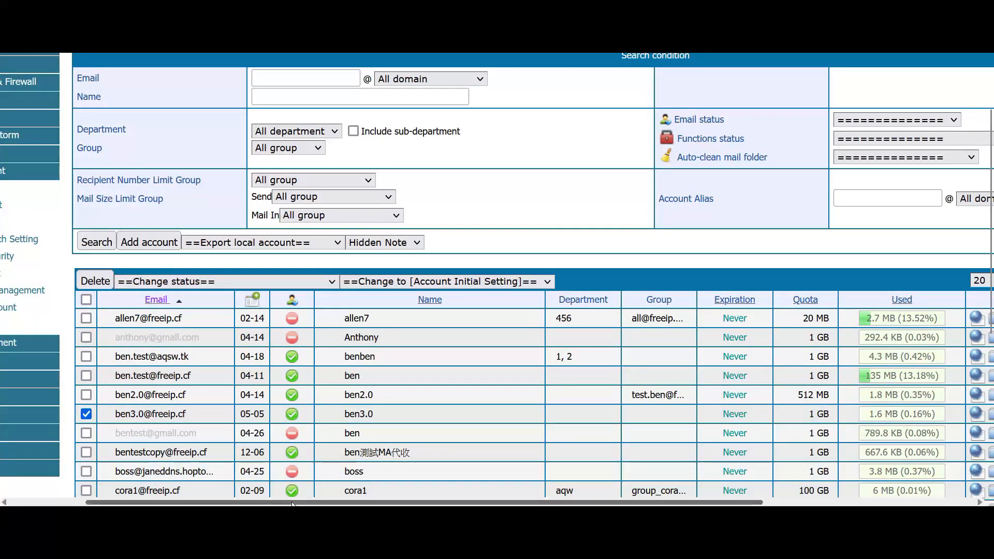
left_click_drag(311, 503, 559, 503)
left_click(953, 413)
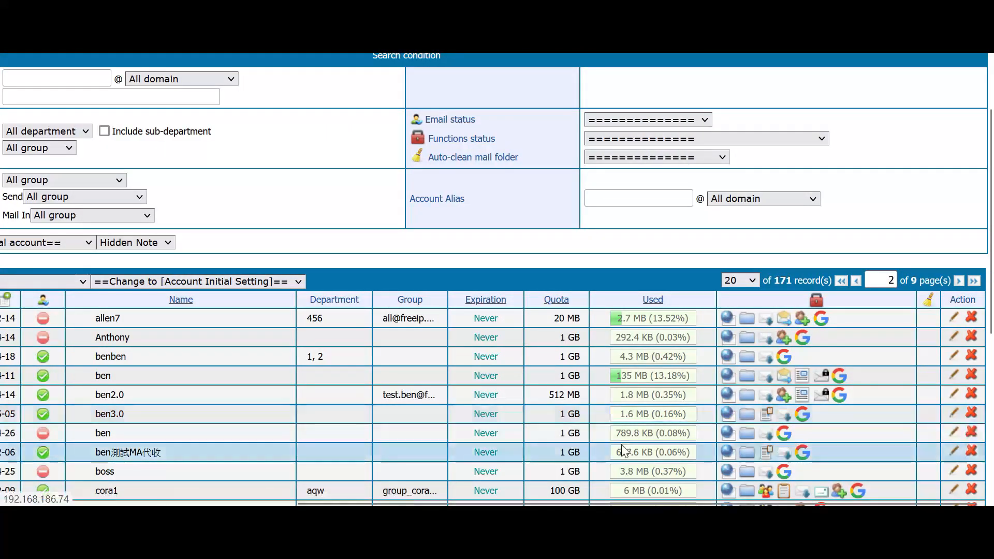
- Check the Publishing E-paper permission in the account's Enabled functions
scroll(469, 418, "down", 10)
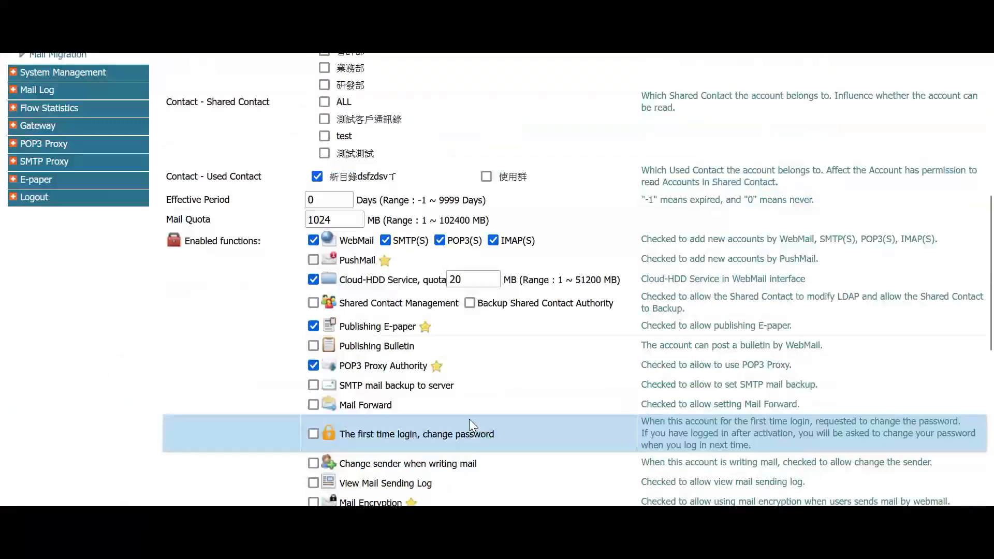
scroll(440, 423, "up", 4)
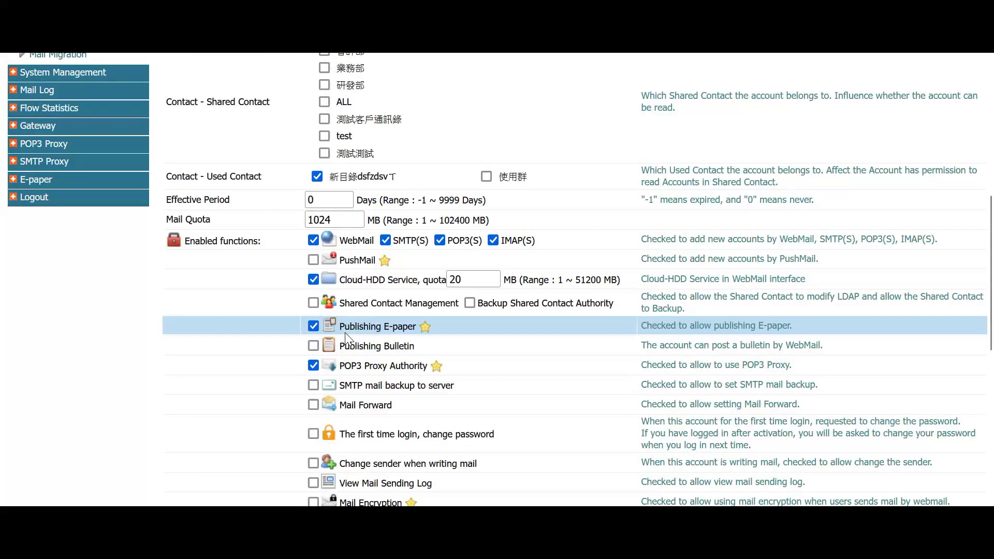
left_click_drag(340, 327, 415, 327)
scroll(414, 327, "up", 7)
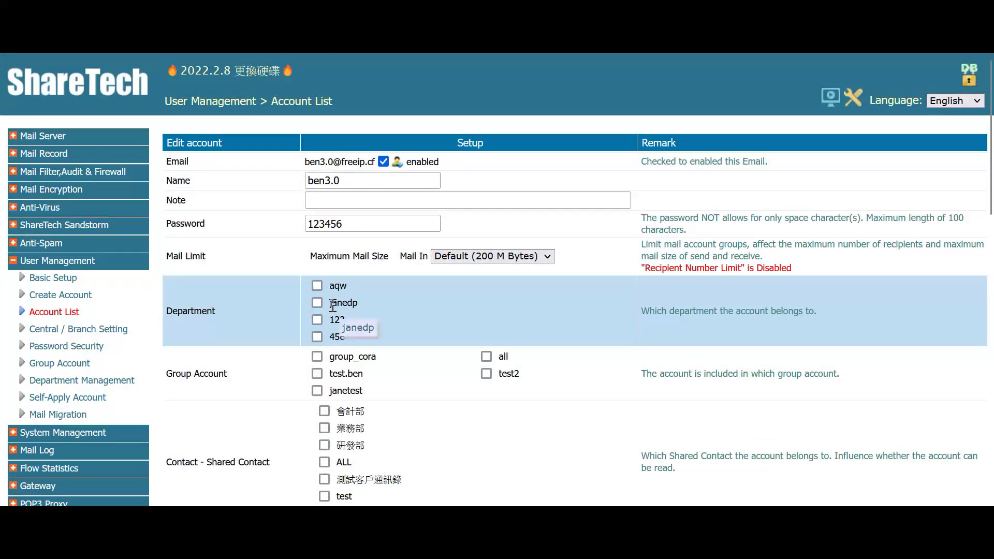
scroll(417, 359, "down", 5)
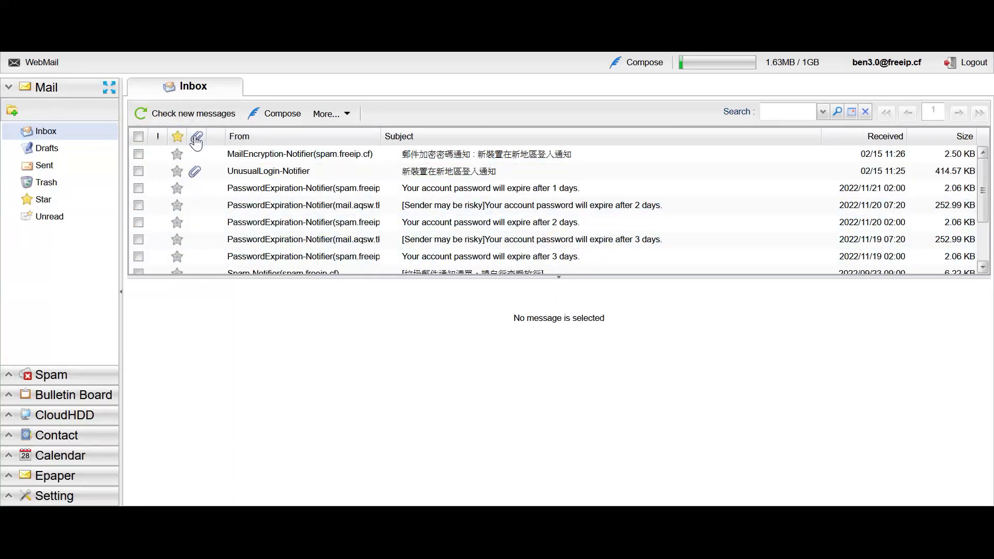
- Open WebMail's Epaper section and show Account Group Management with groups test and 20230216bentest
left_click(49, 476)
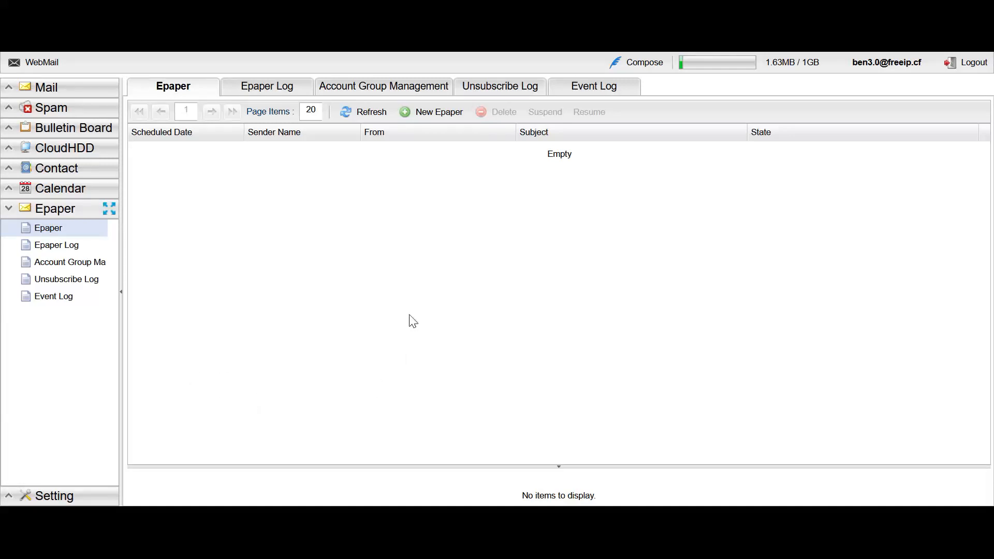
left_click(374, 87)
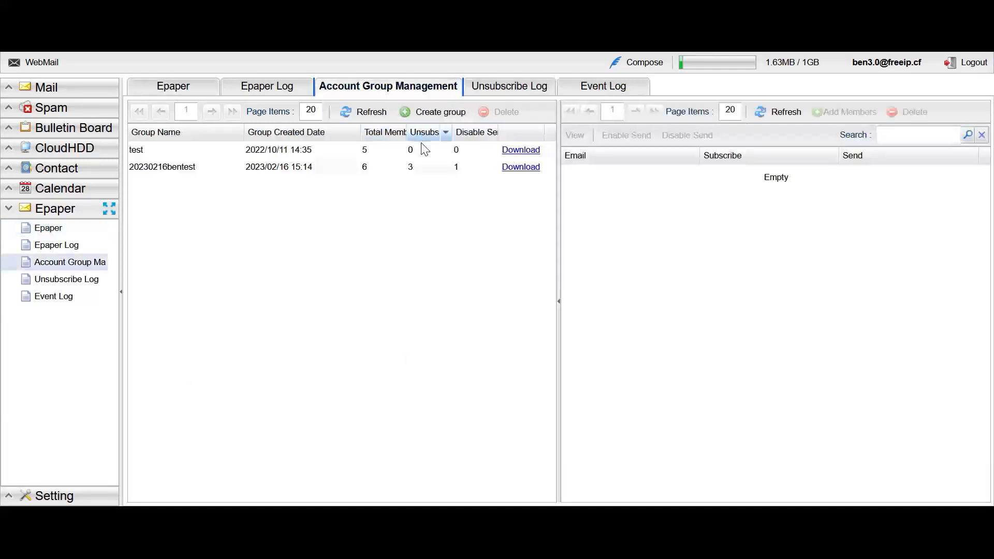
- Start a new group and a member file upload, cancel both, then view 20230216bentest's members
left_click(431, 116)
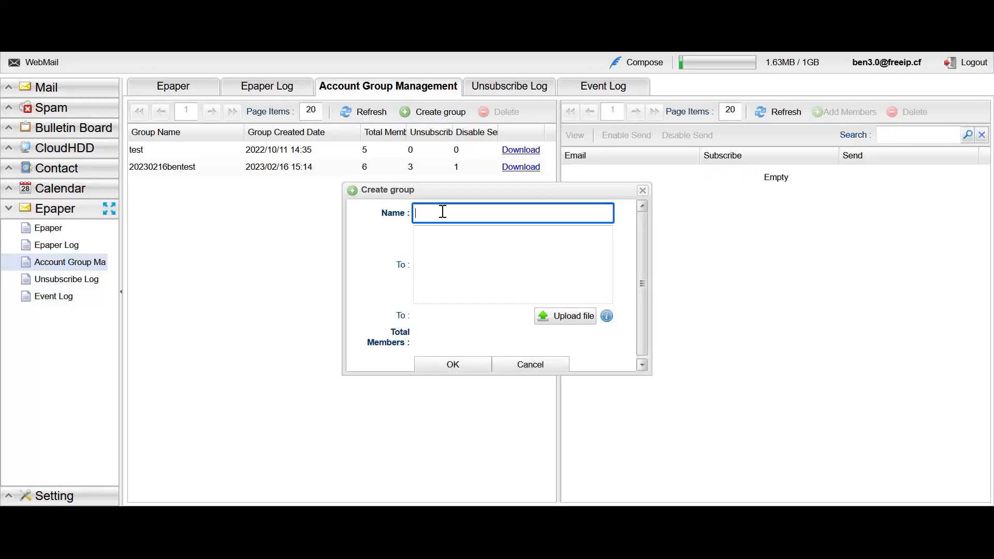
left_click(459, 264)
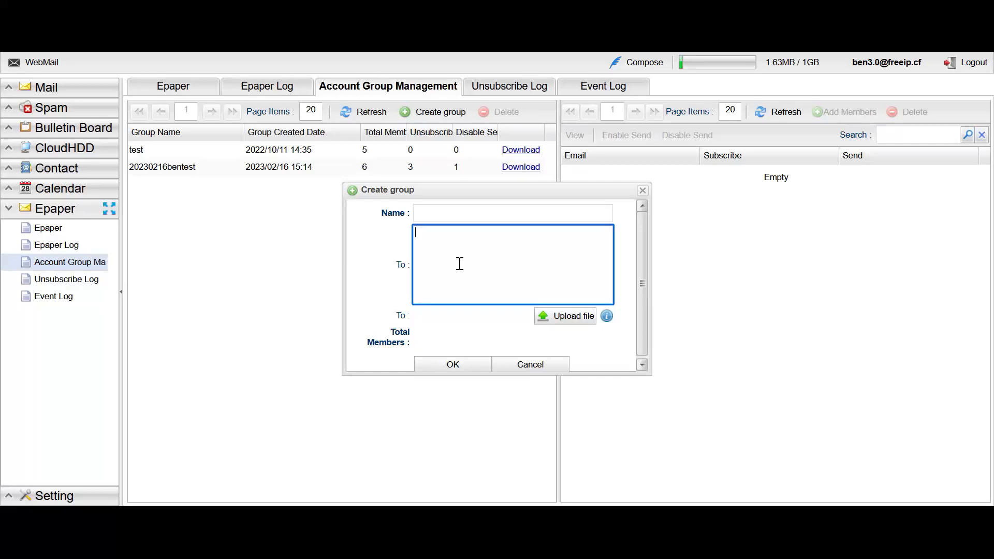
left_click(558, 315)
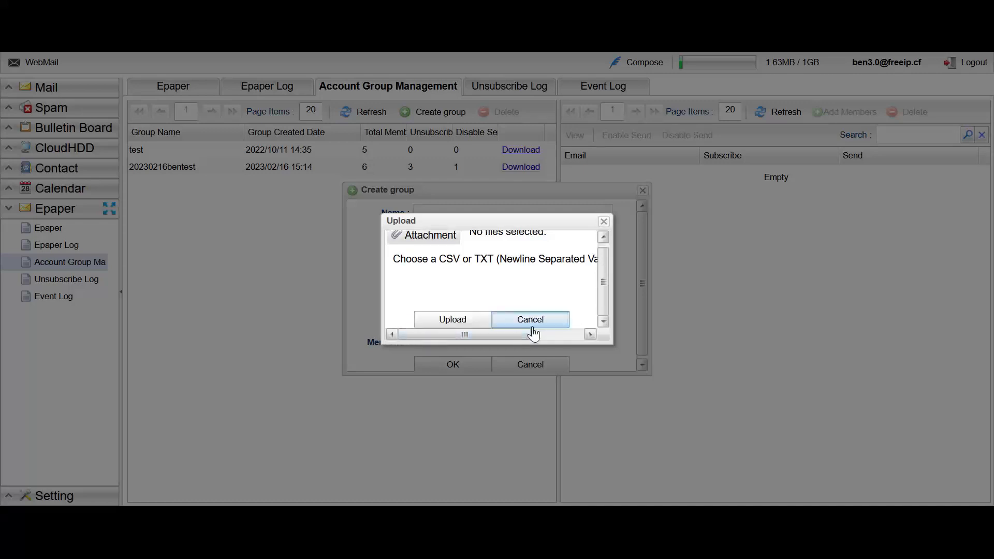
left_click(532, 326)
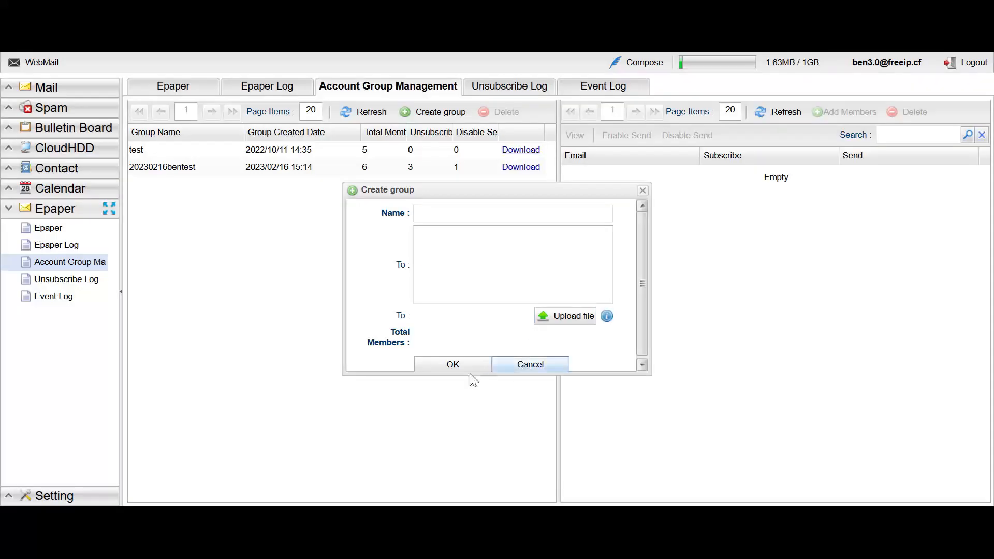
left_click(512, 366)
left_click(306, 167)
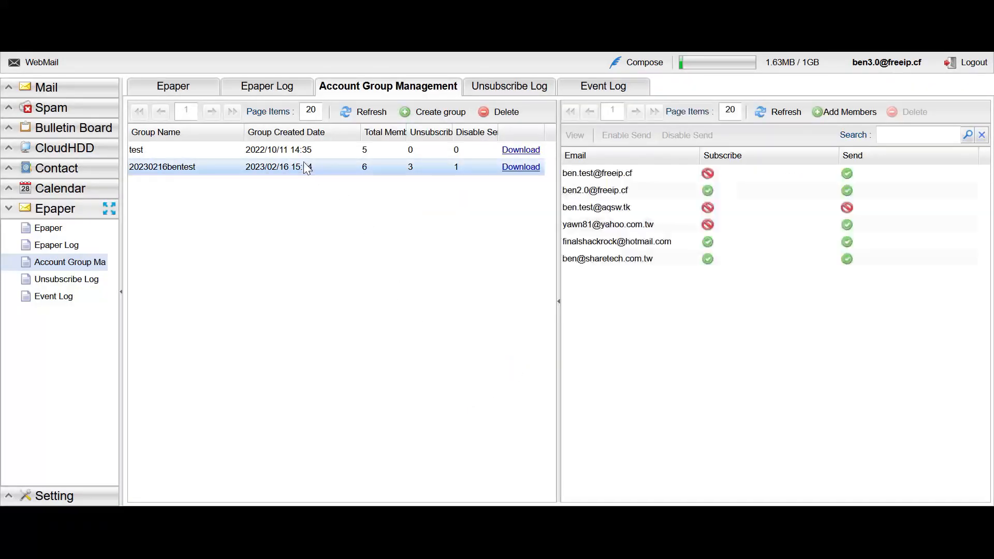
- View the test group's five subscribed members, then return to the Epaper list
left_click(305, 149)
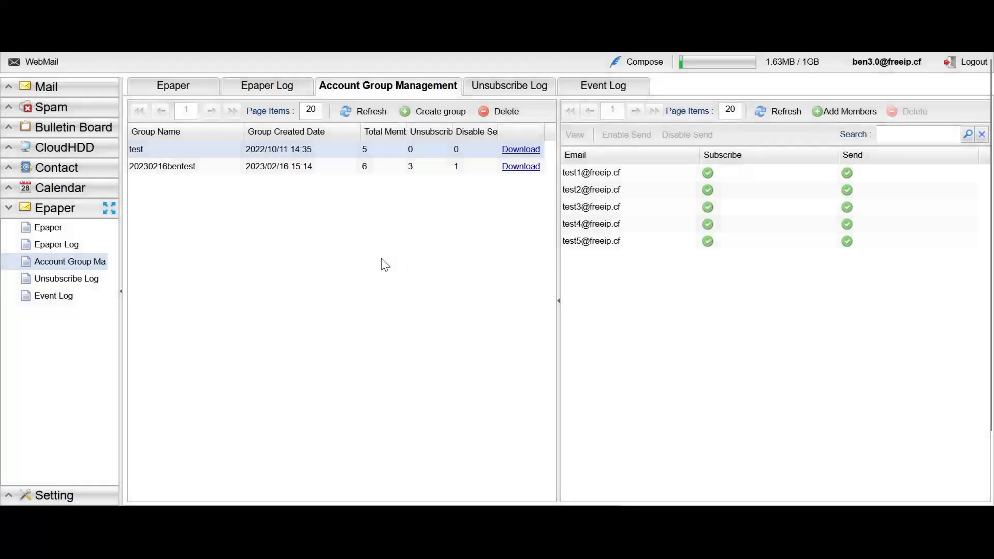
left_click(192, 89)
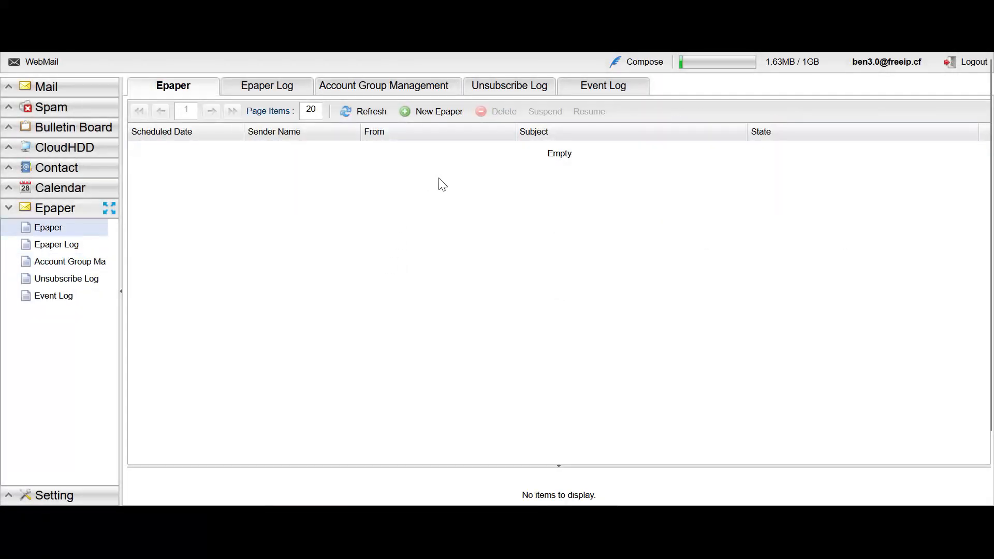
- Draft a new Epaper to recipient group 20230216bentest, with the subject line 'test'
left_click(440, 115)
left_click(442, 146)
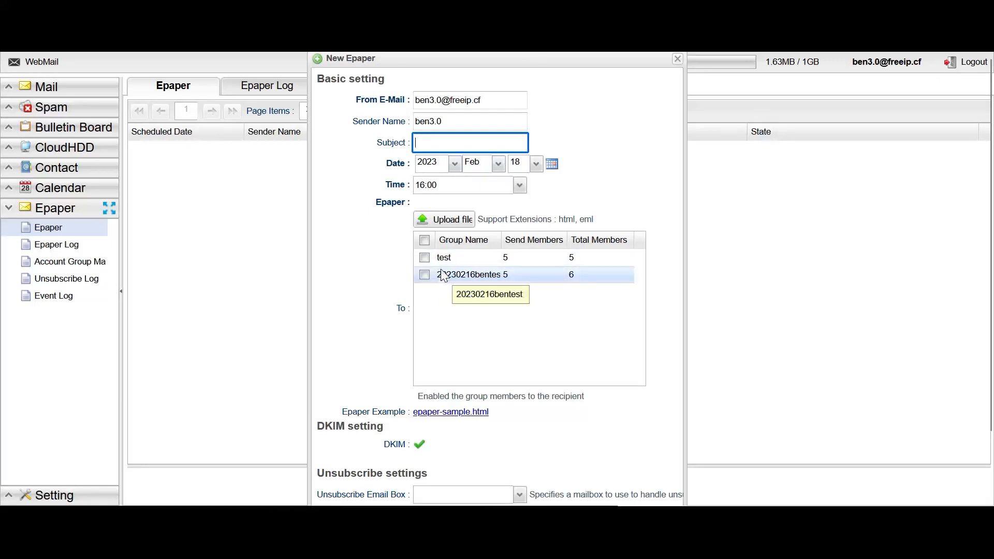
left_click(425, 275)
left_click(434, 141)
type("test")
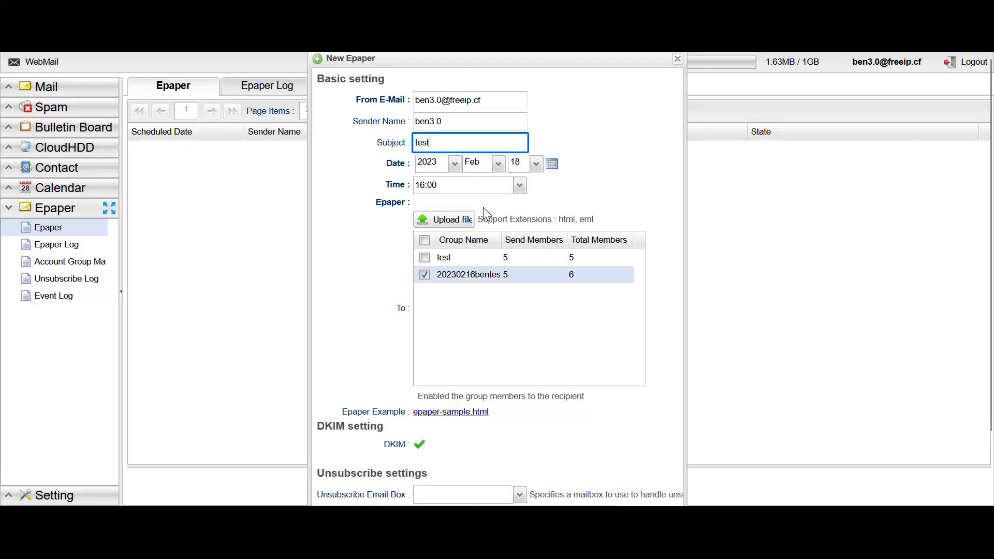
left_click(561, 218)
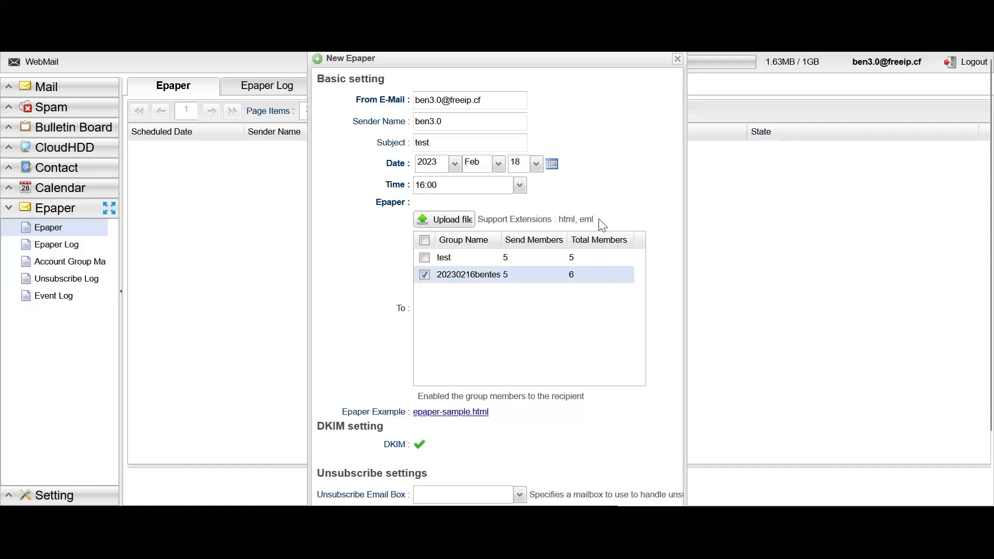
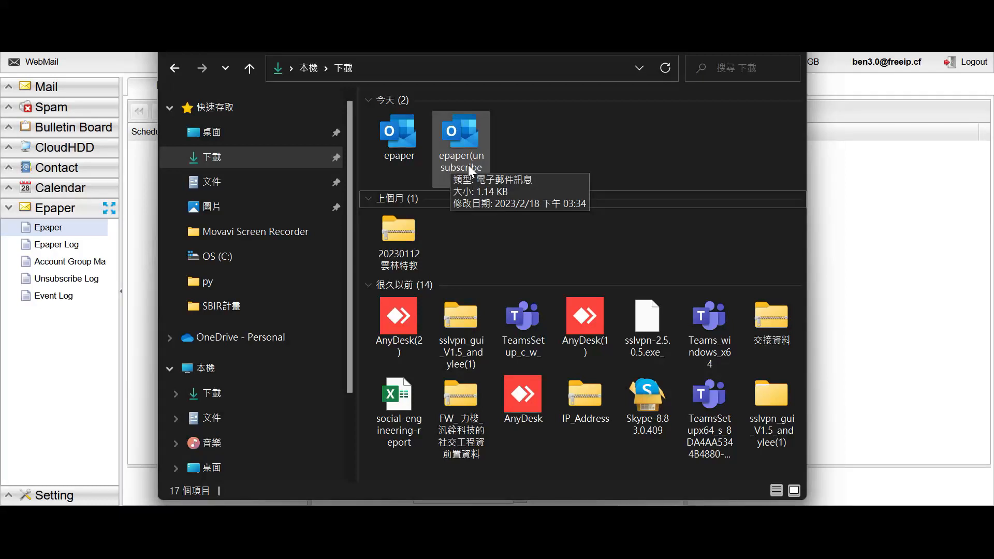
- Bring up the Open with app list for the epaper(unsubscribe link) file in Downloads
right_click(468, 165)
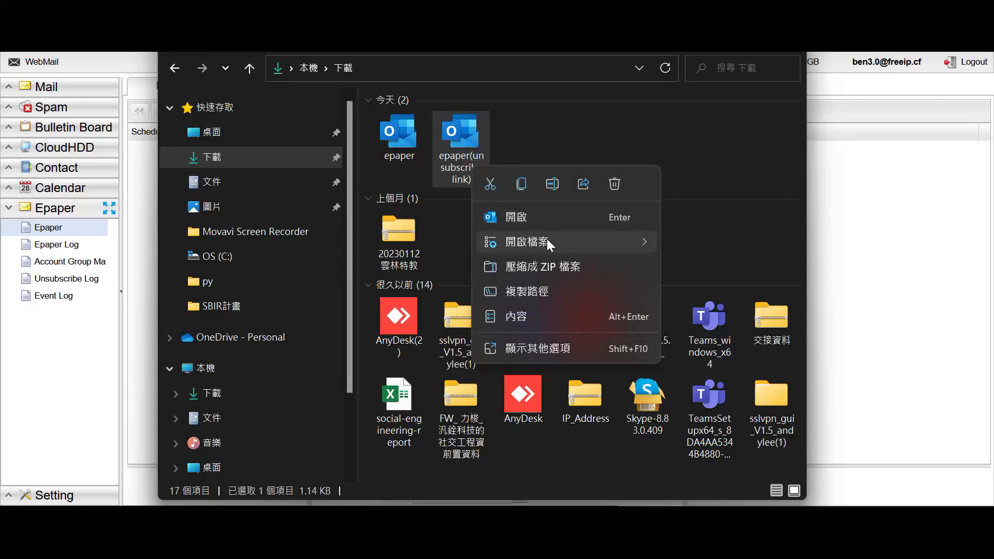
mouse_move(547, 242)
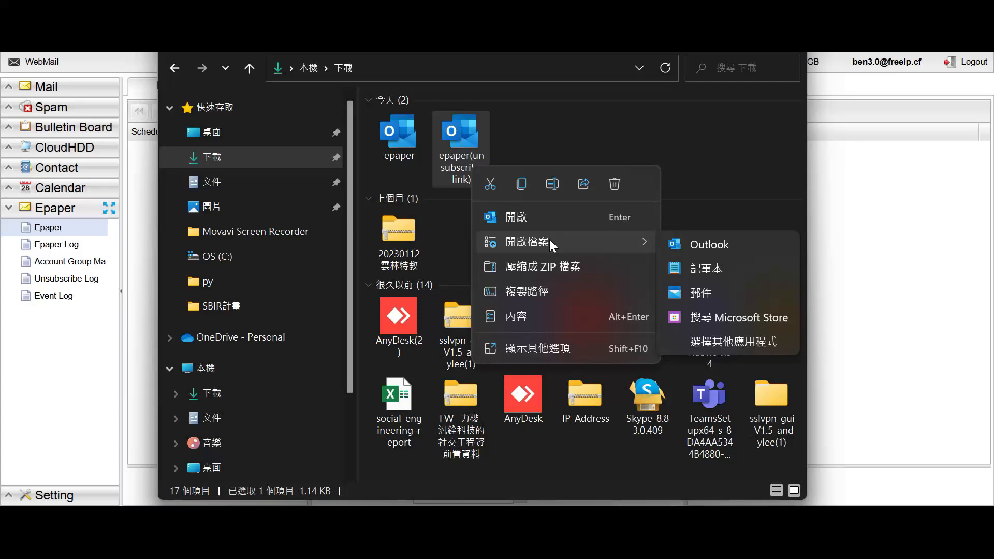
- View epaper(unsubscribe link) in maximized Notepad, highlighting its unsubscribe URL lines 27–28
left_click(719, 275)
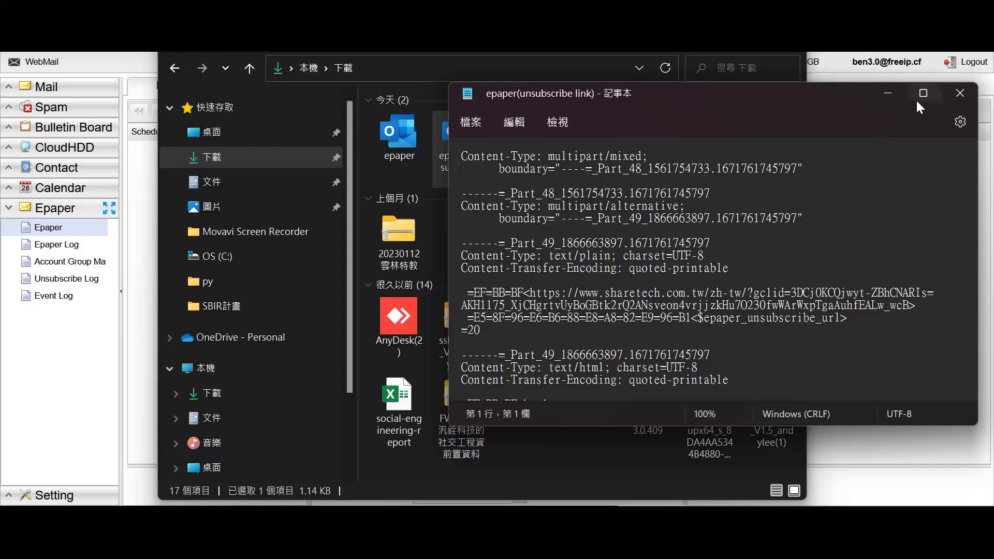
left_click(919, 107)
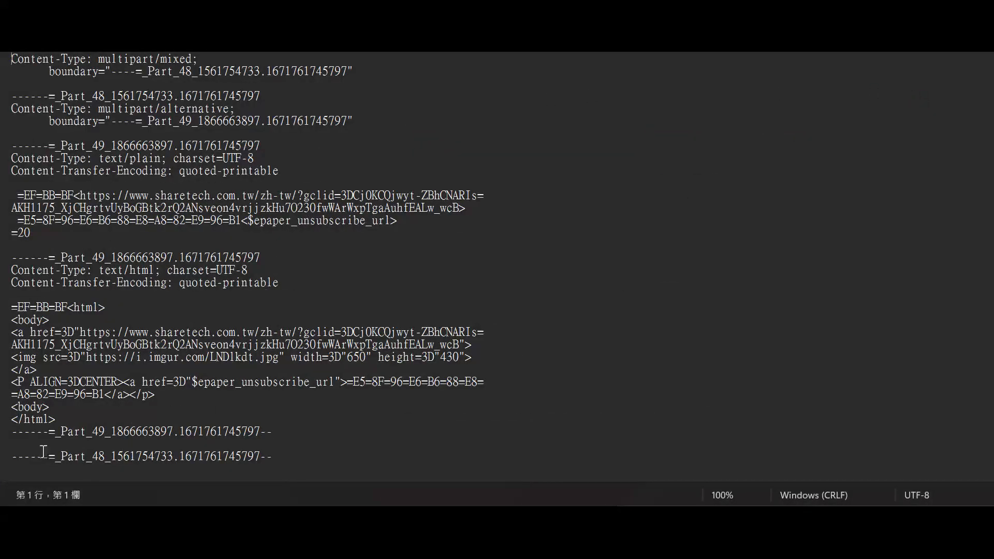
left_click_drag(12, 383, 166, 396)
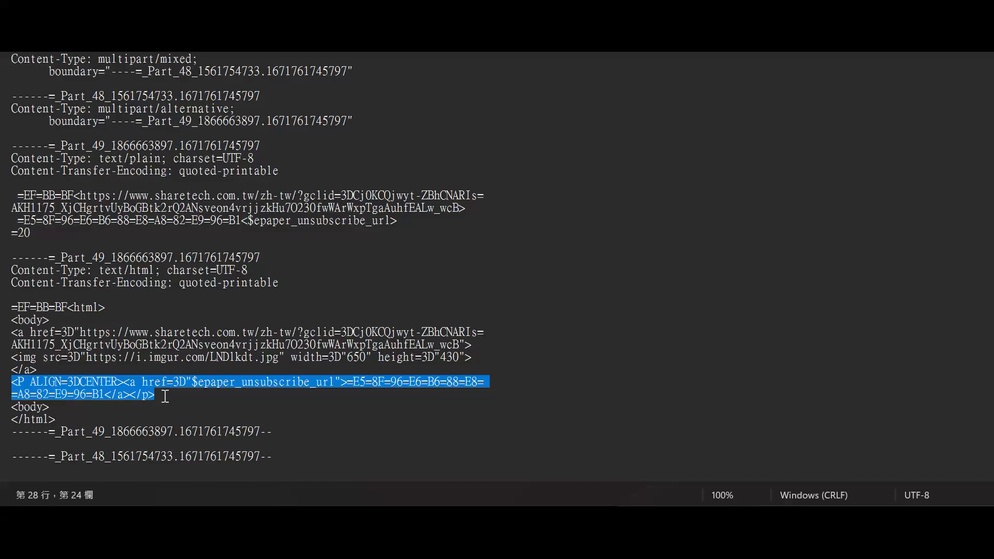
left_click_drag(177, 399, 9, 382)
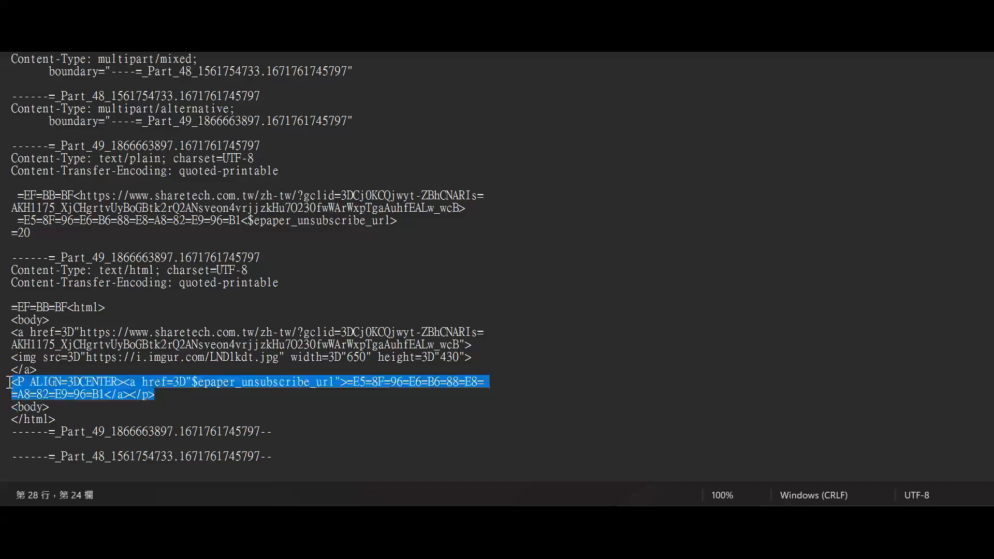
left_click(75, 382)
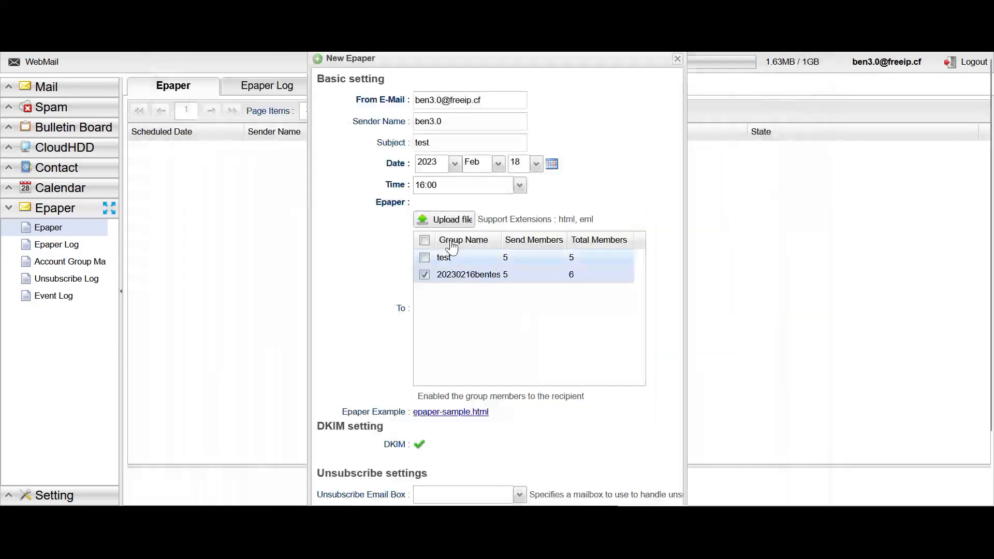
- Upload epaper(unsubscribe link).eml from Downloads as the new Epaper's content
left_click(447, 221)
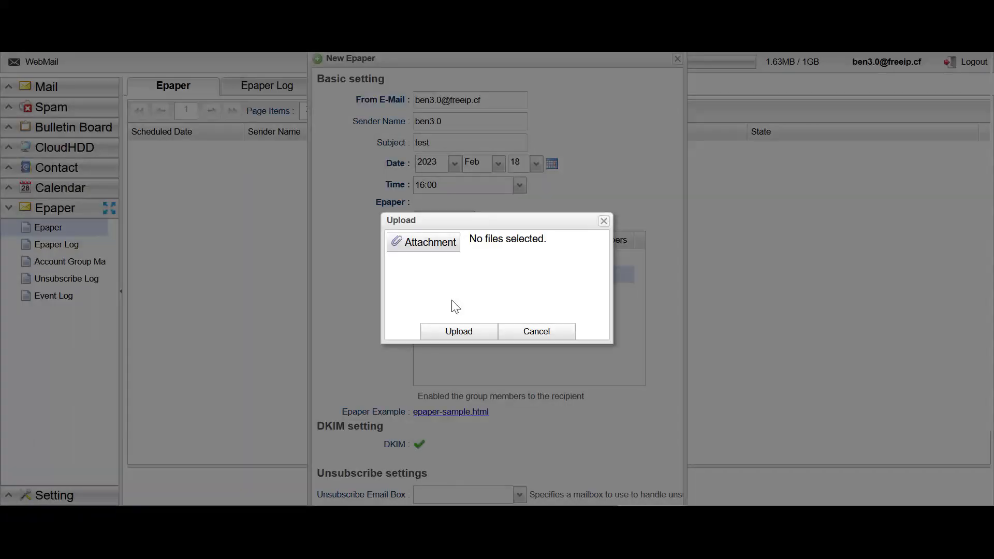
left_click(423, 241)
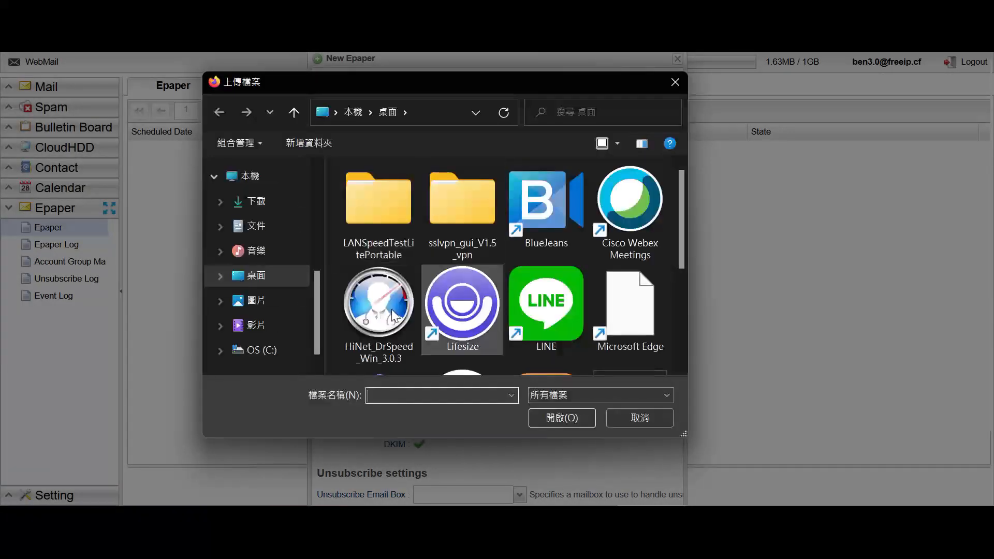
left_click(256, 201)
left_click(414, 211)
left_click(552, 418)
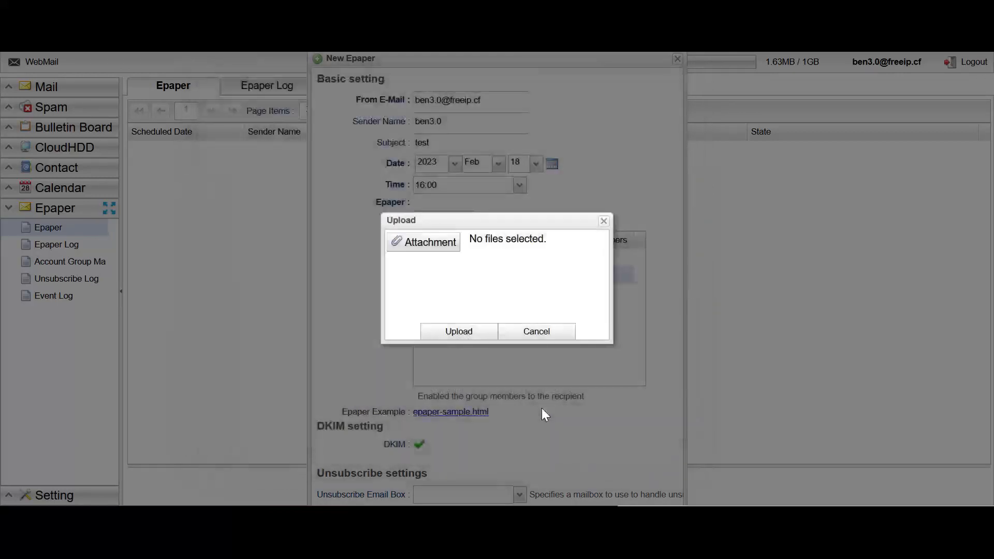
left_click(459, 333)
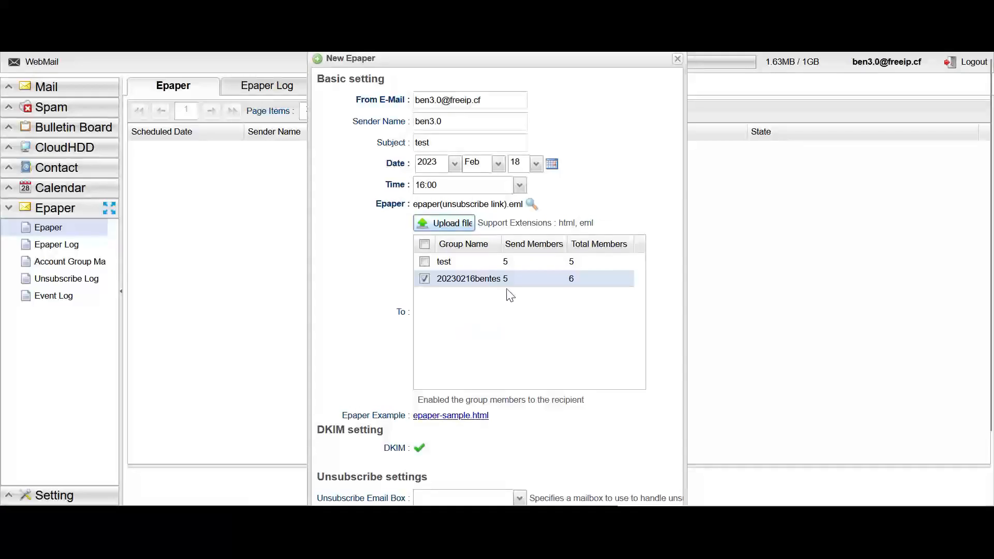
- Preview the uploaded Christmas card Epaper with its two unsubscribe placeholders
left_click(532, 208)
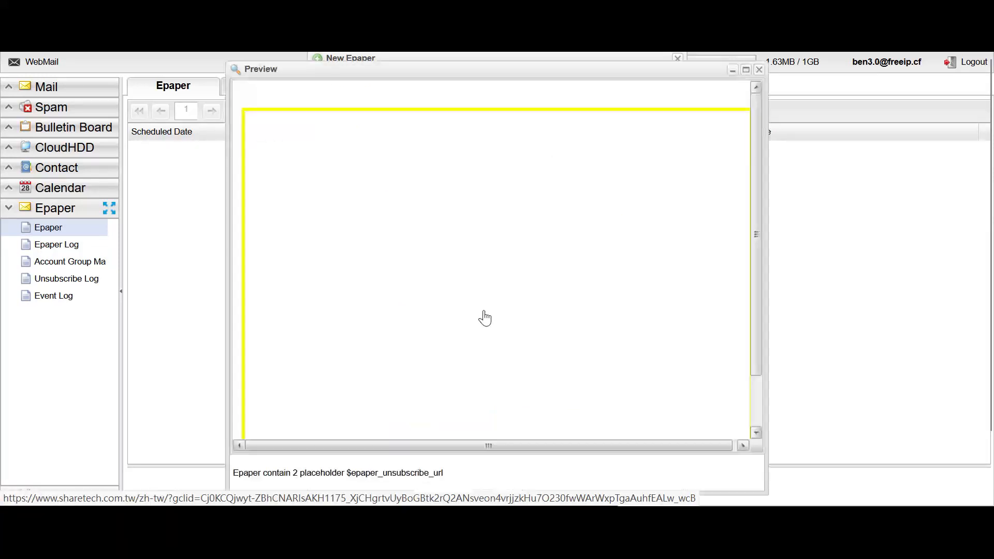
scroll(475, 221, "down", 5)
scroll(595, 313, "up", 5)
scroll(539, 280, "down", 5)
scroll(573, 281, "up", 5)
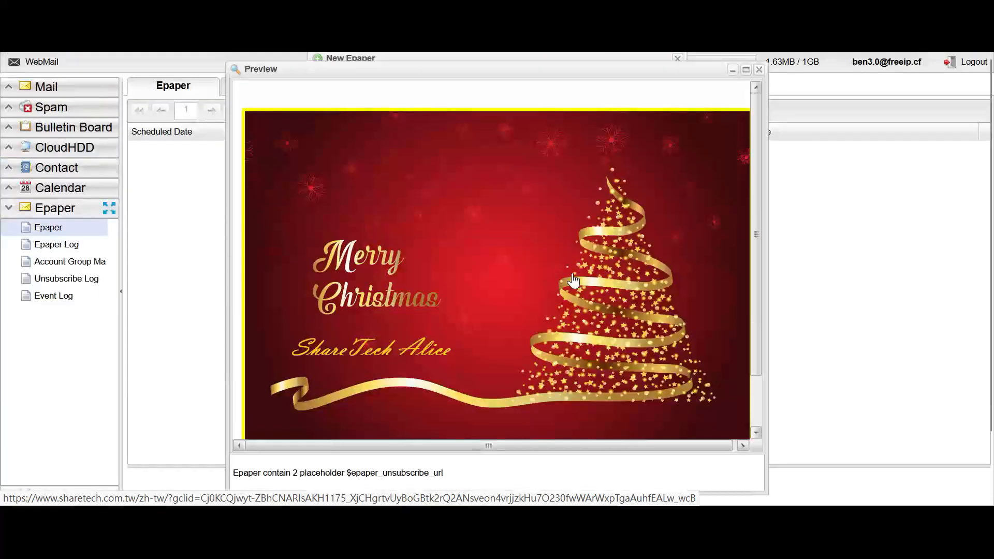
left_click(759, 69)
scroll(541, 376, "down", 1)
scroll(541, 375, "down", 1)
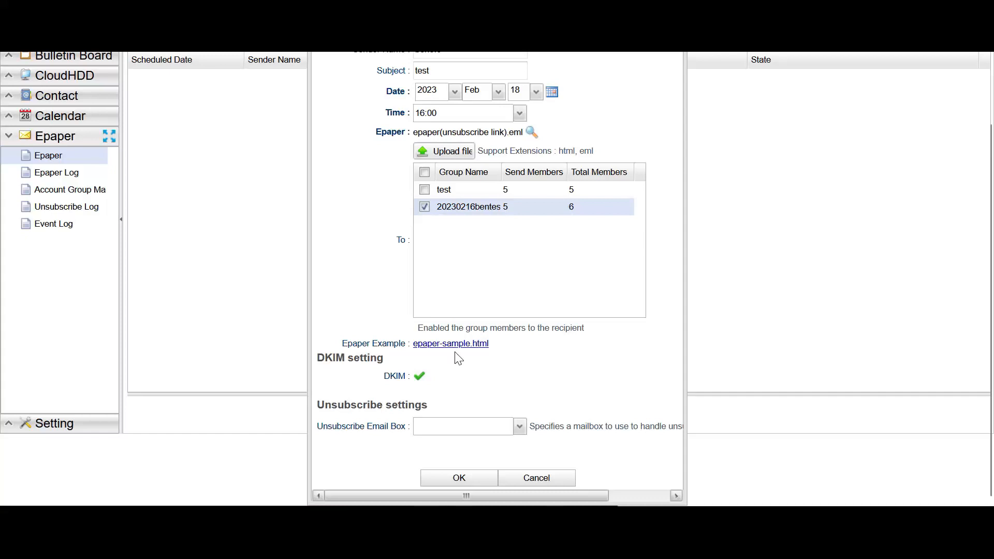
- Choose the first listed mailbox as the Unsubscribe Email Box and save the Epaper
scroll(458, 359, "up", 2)
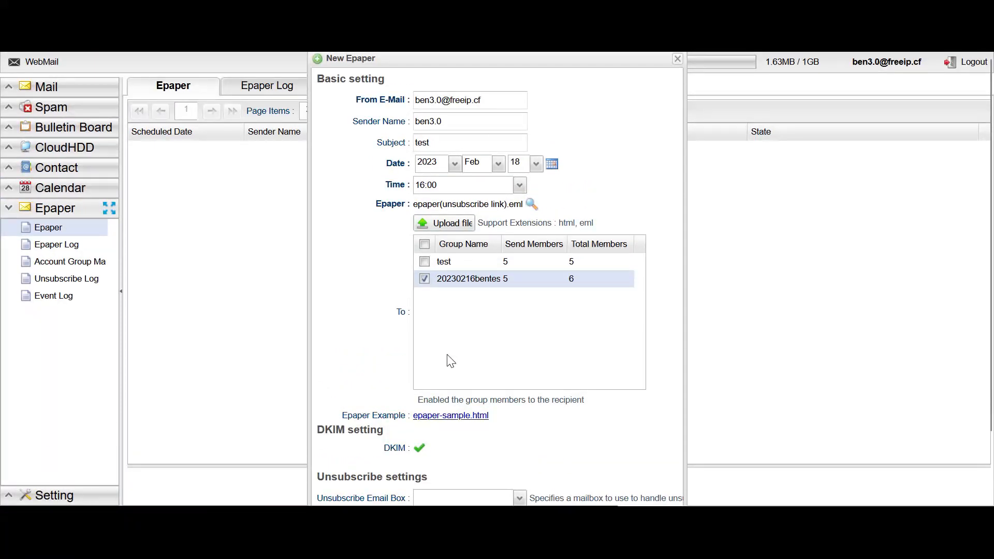
scroll(451, 358, "down", 2)
left_click(519, 426)
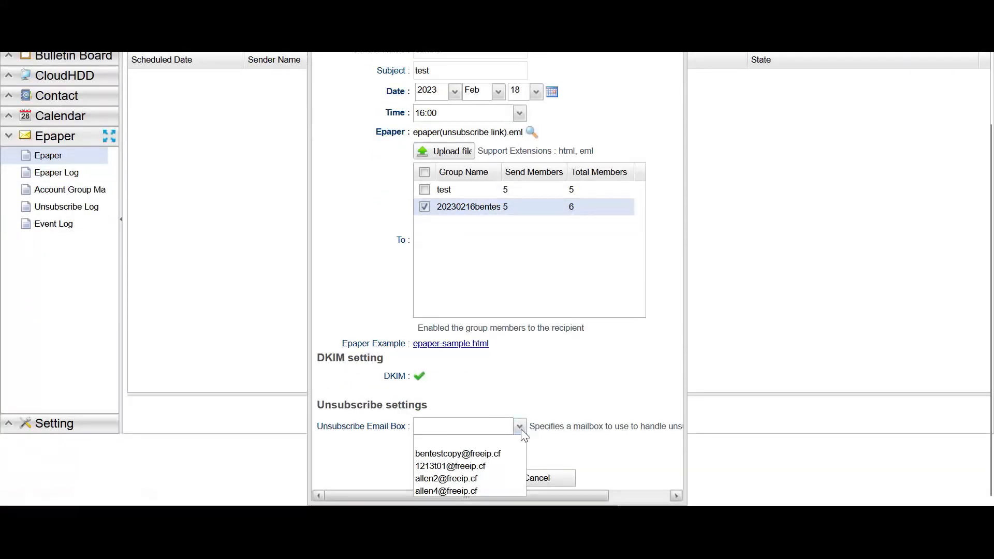
left_click(506, 457)
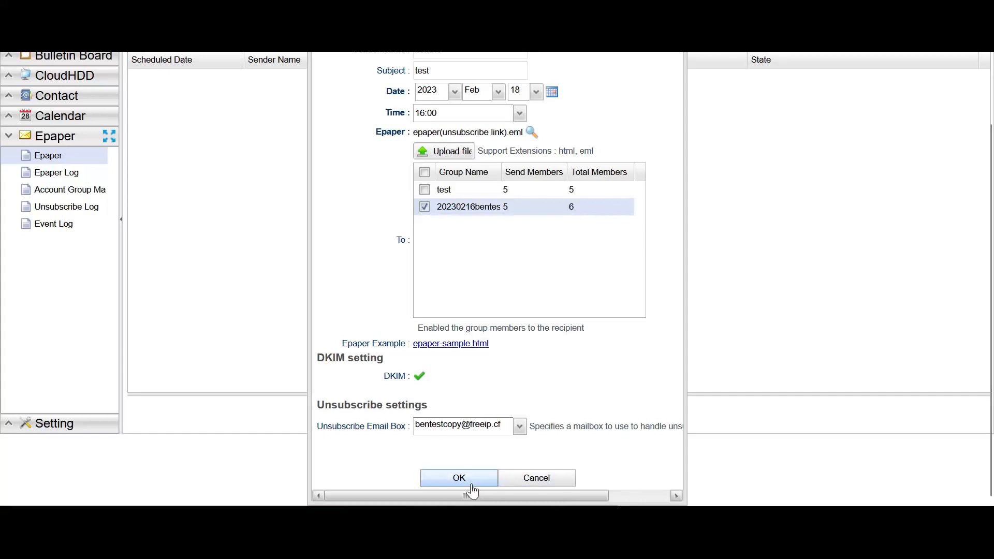
left_click(529, 478)
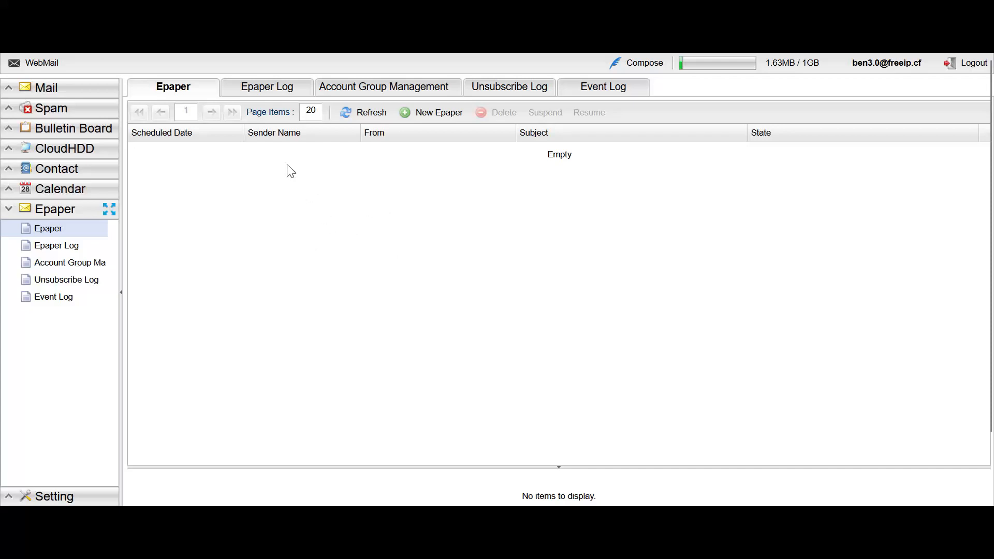
- Check the 20230217test4_ epaper's delivery results in the Epaper Log
left_click(285, 97)
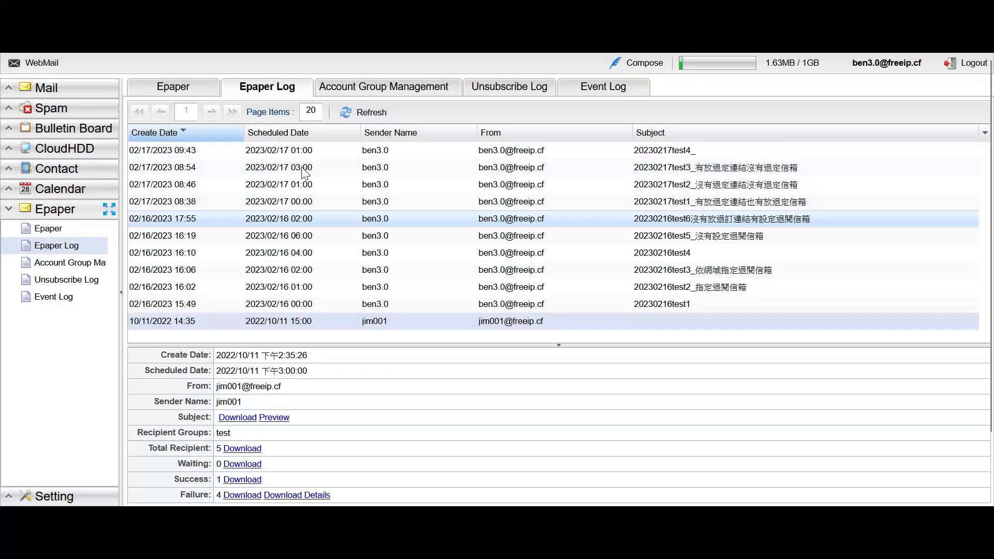
left_click(319, 157)
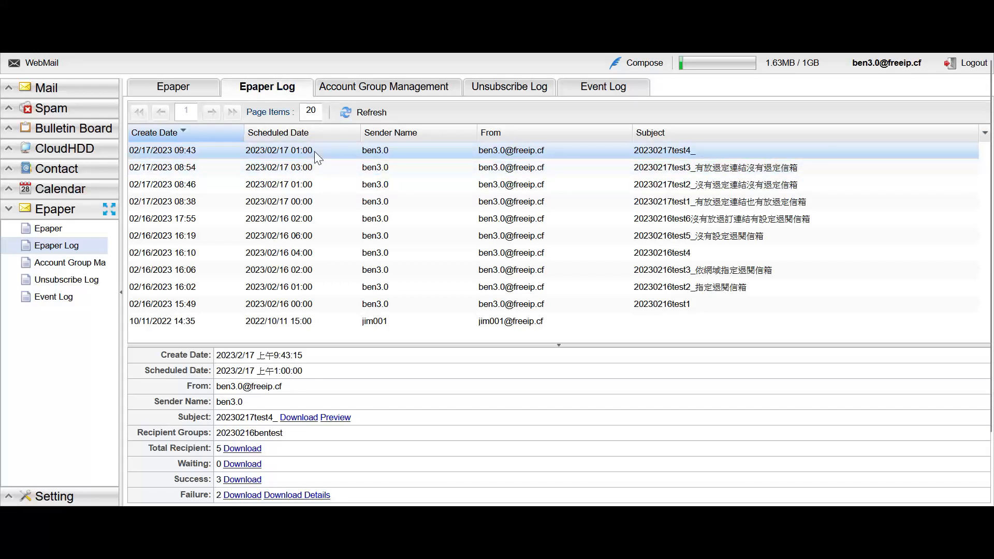
scroll(314, 154, "down", 3)
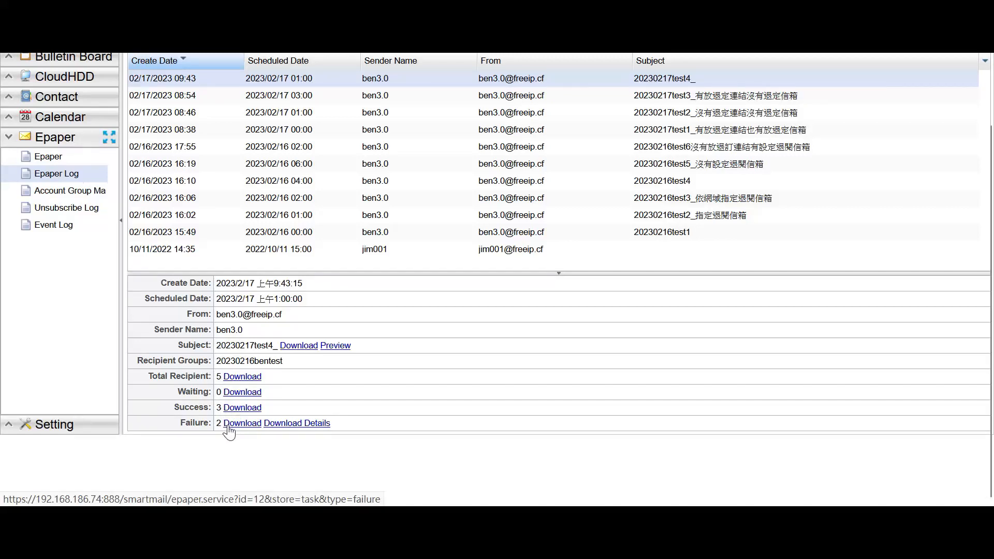
scroll(330, 424, "up", 3)
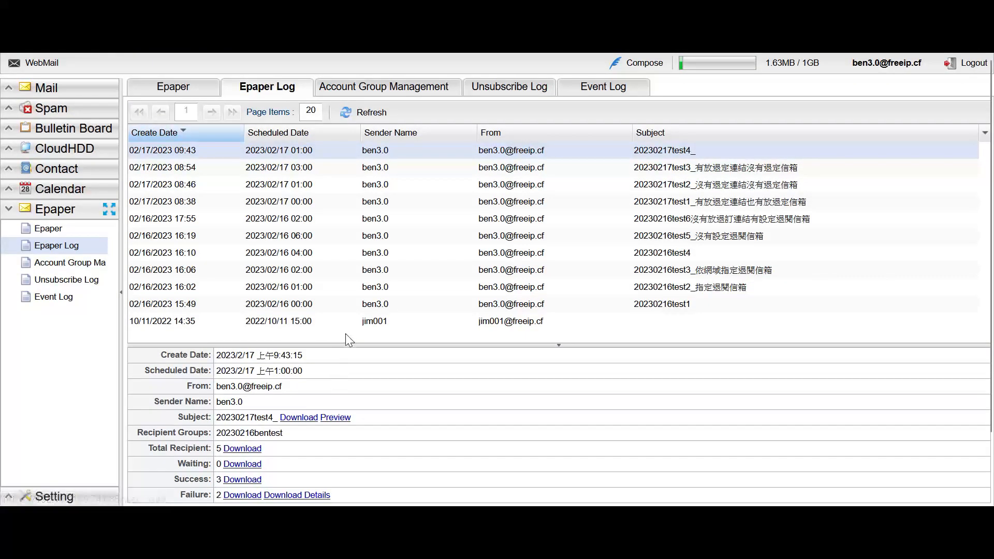
- Download the 10/11/2022 epaper's failure details as receiver.csv
left_click(359, 324)
scroll(359, 324, "down", 1)
scroll(359, 324, "down", 3)
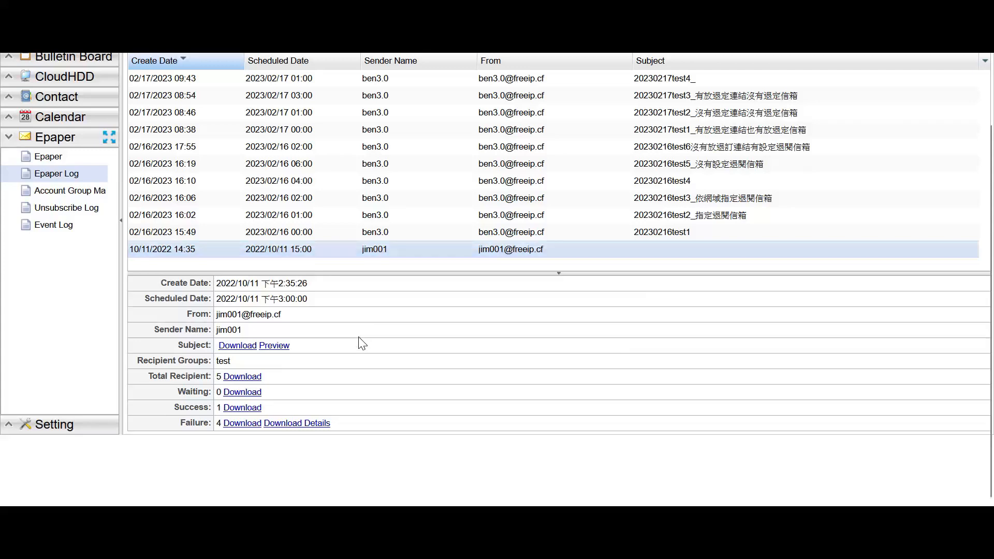
left_click(299, 425)
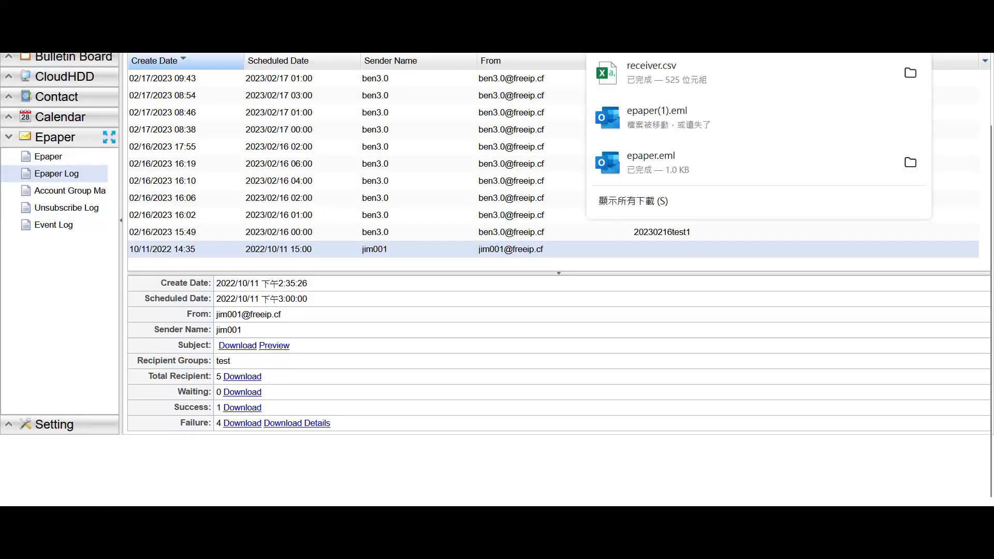
- Read receiver.csv in Excel with column C widened, showing four 550 'User unknown' rejections
left_click(383, 541)
double_click(517, 143)
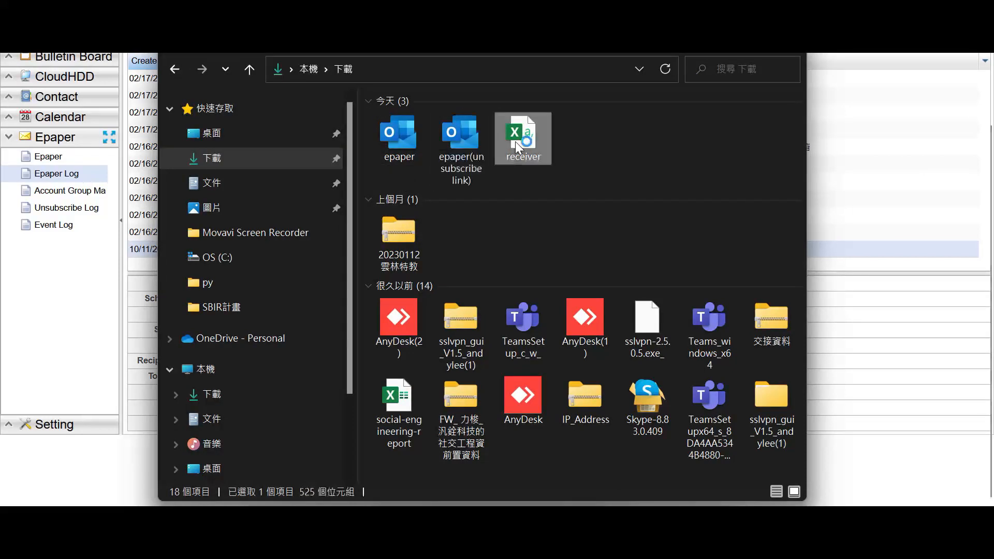
left_click(718, 11)
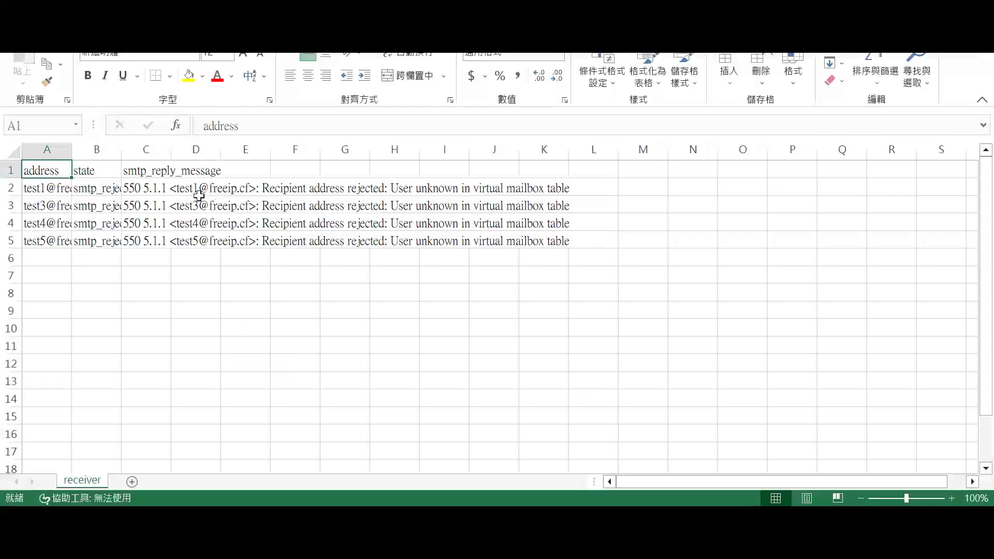
left_click(150, 182)
left_click_drag(170, 150, 607, 149)
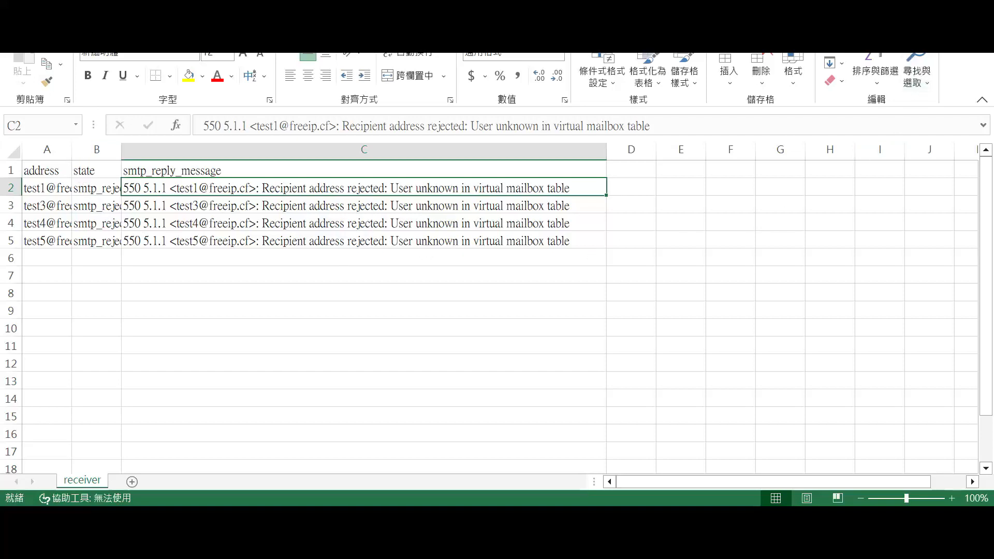
left_click(907, 4)
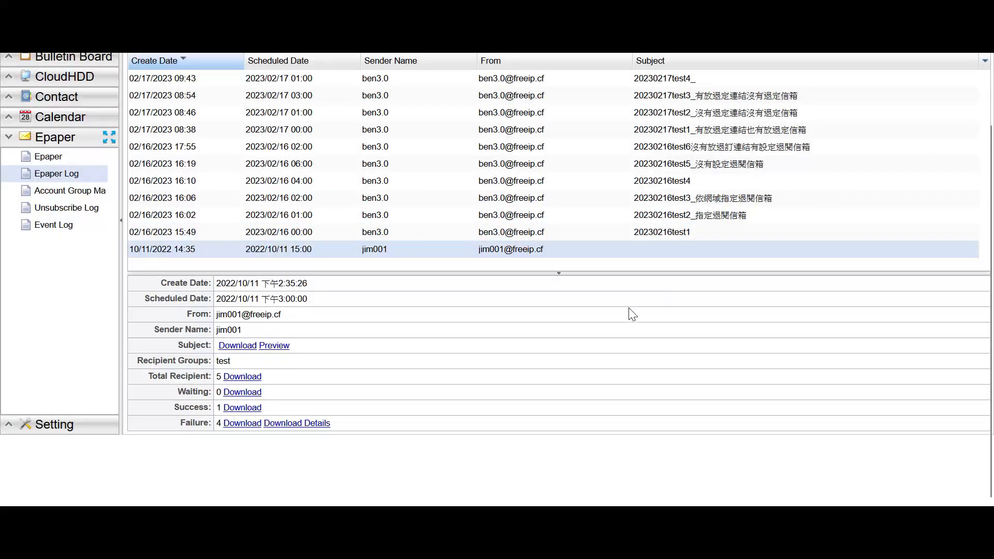
- Expand the 20230216test2 group's unsubscribe entries, then switch to the Event Log
scroll(487, 243, "up", 2)
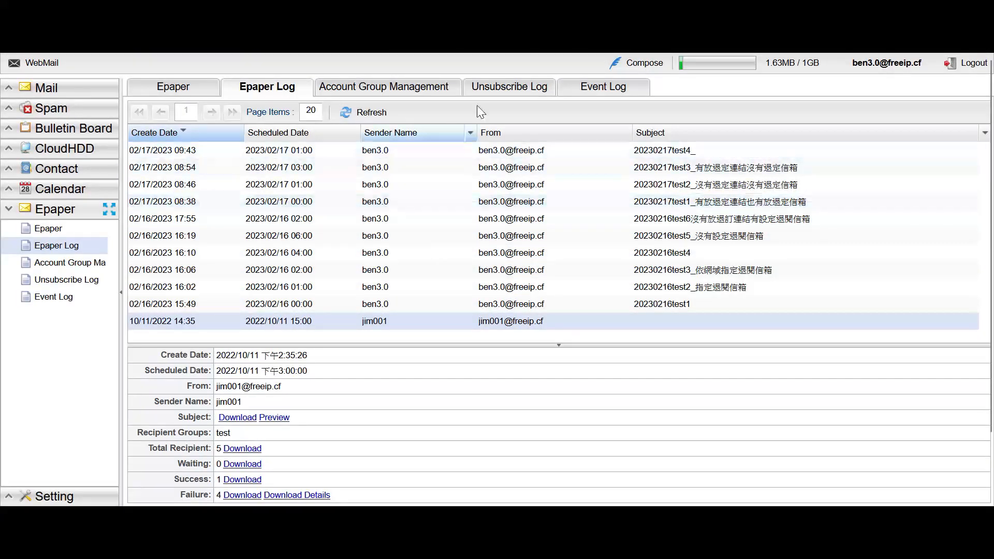
left_click(513, 89)
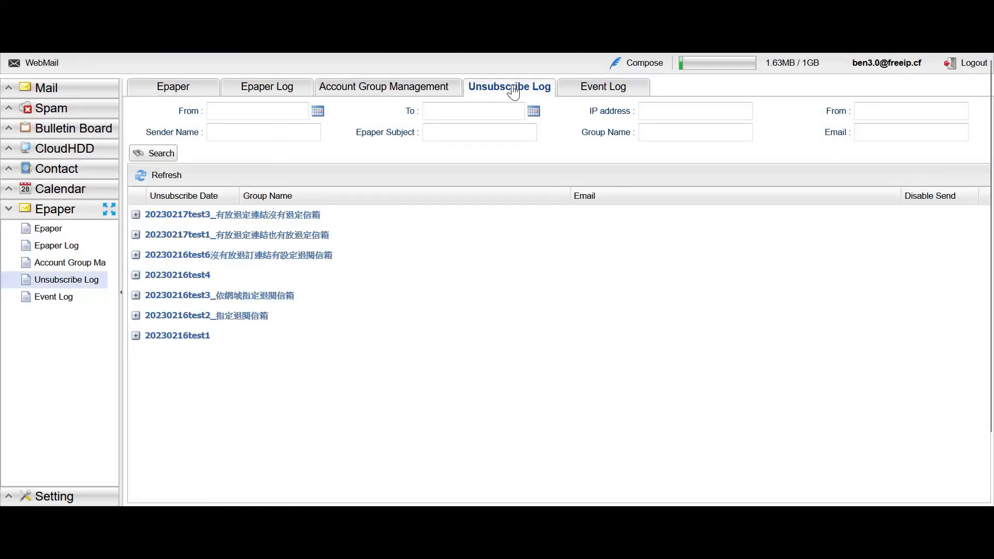
left_click(136, 315)
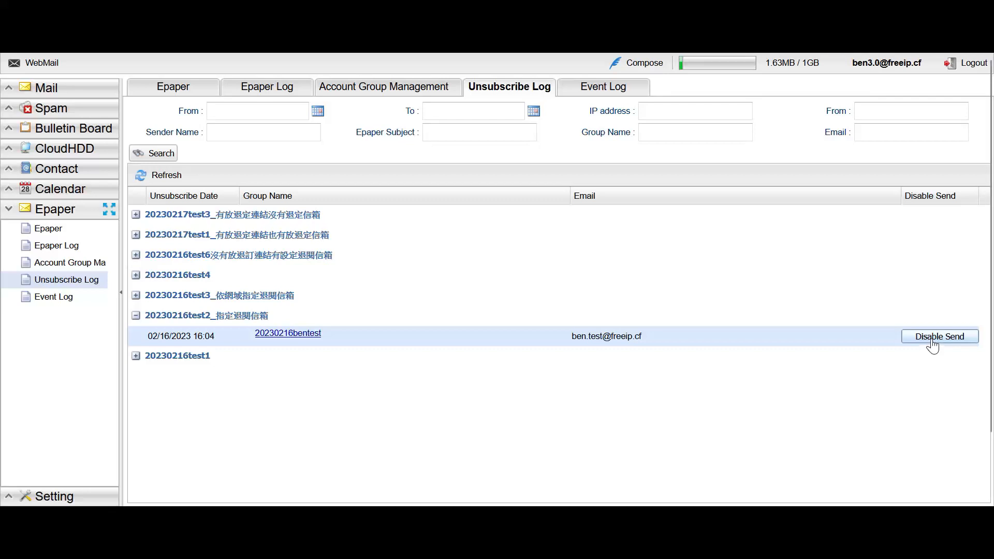
left_click(596, 88)
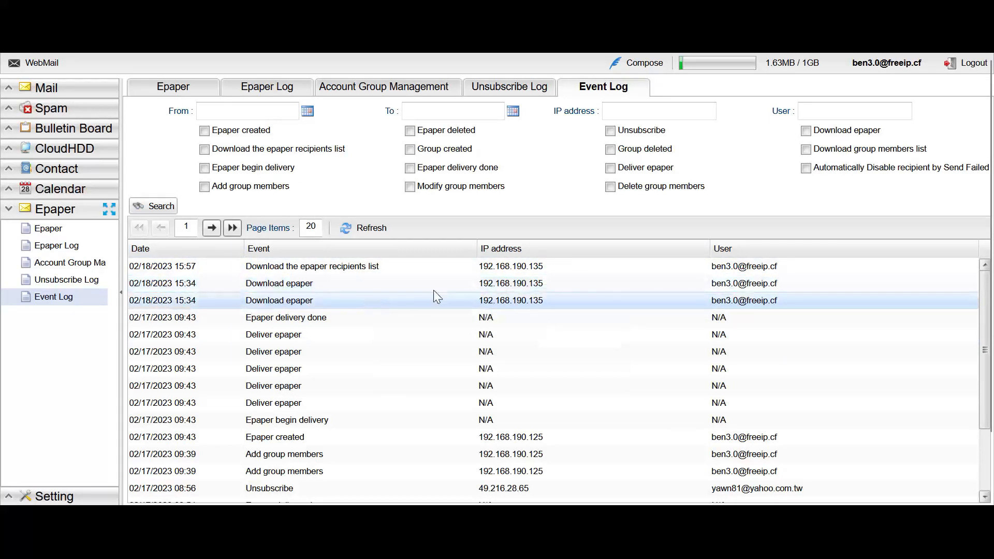
- Look over the epaper delivery event details, then go to the E-paper settings page
mouse_move(330, 357)
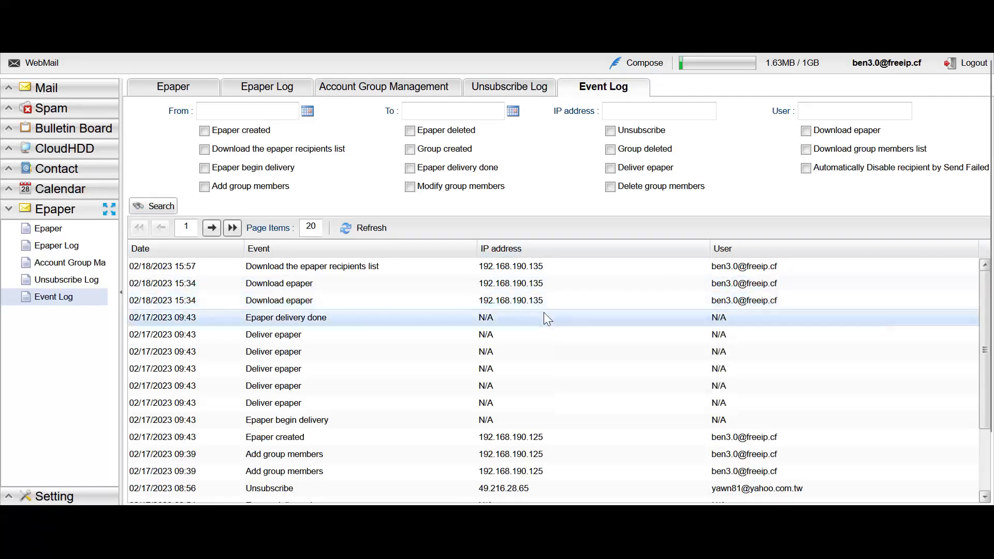
mouse_move(544, 315)
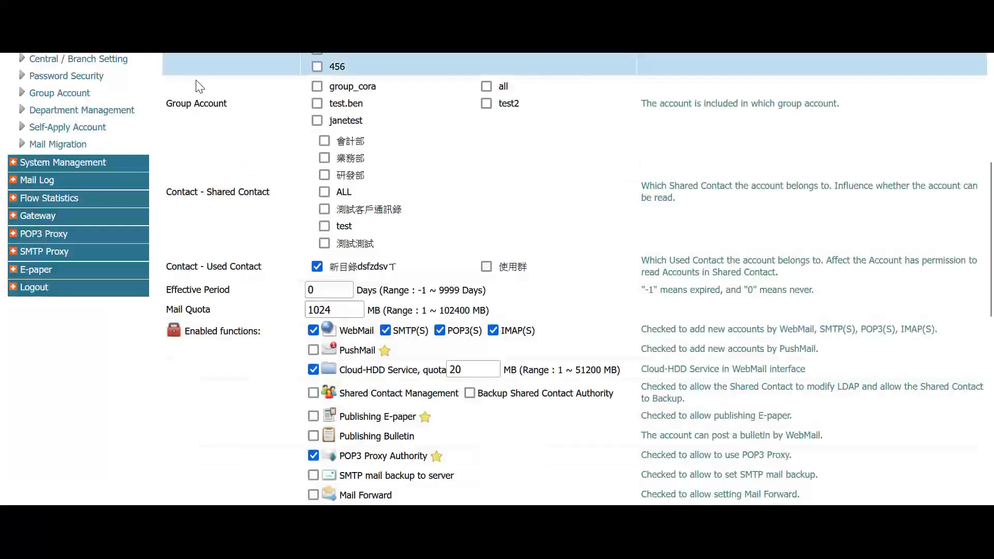
scroll(225, 266, "up", 5)
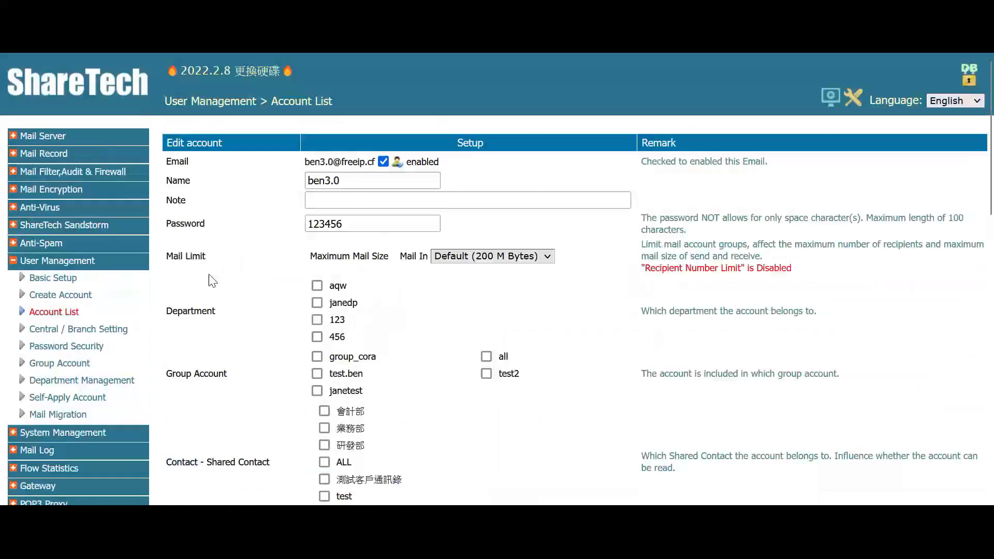
scroll(74, 414, "down", 3)
left_click(36, 361)
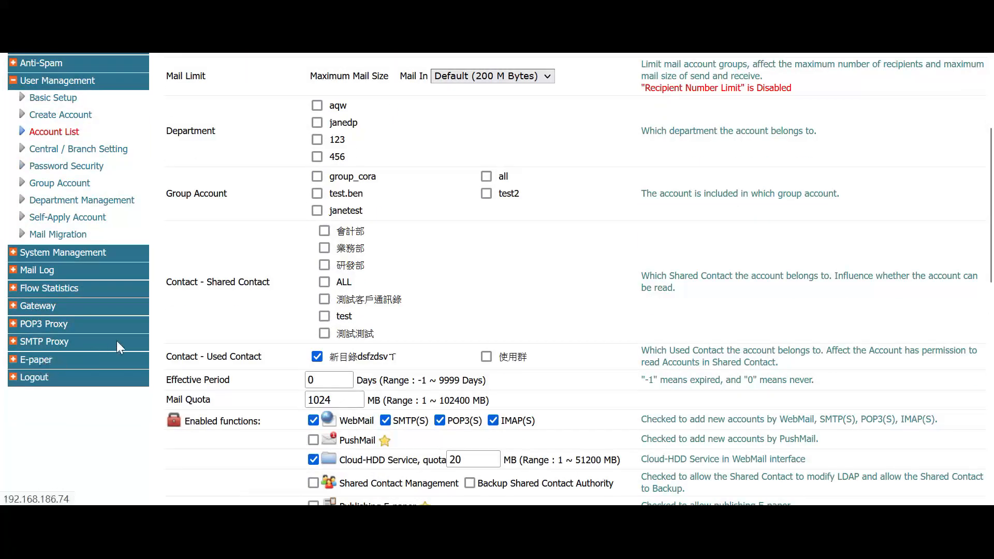